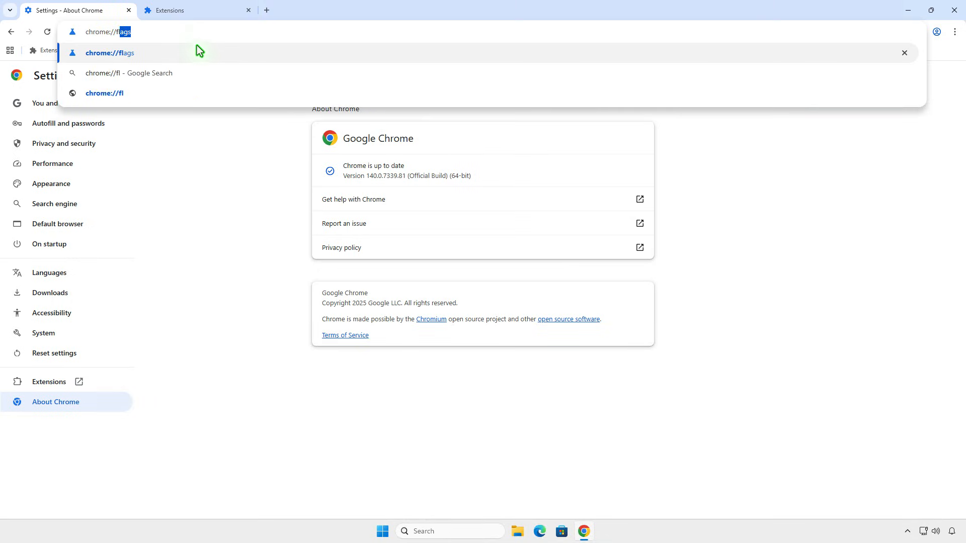
# - Search the experiments at chrome://flags for "mv2" and check the installed extensions
pyautogui.click(202, 57)
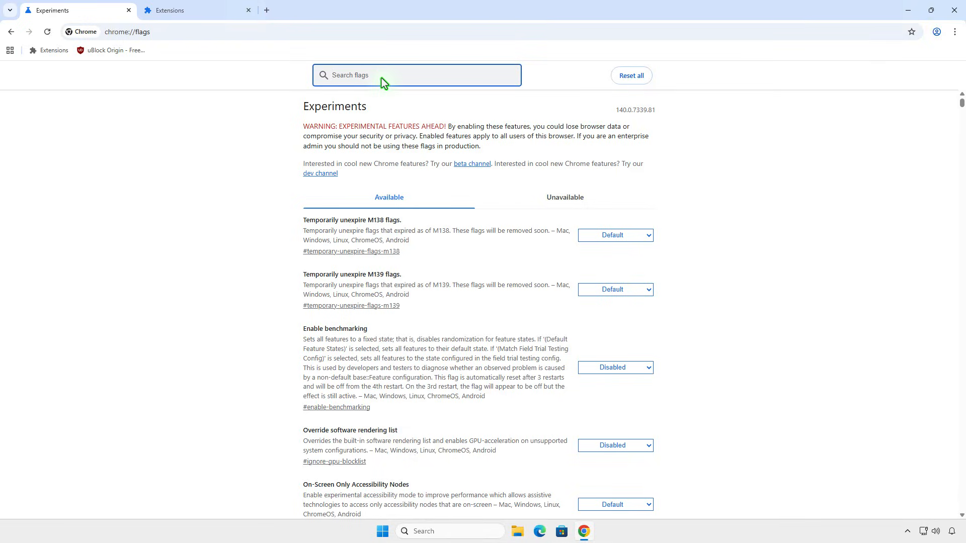
pyautogui.write('mv2')
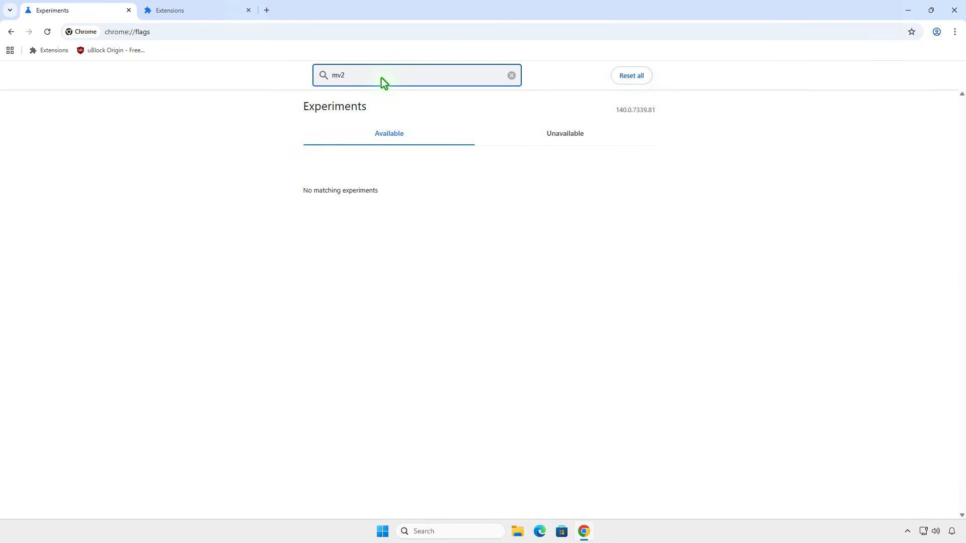
pyautogui.click(216, 10)
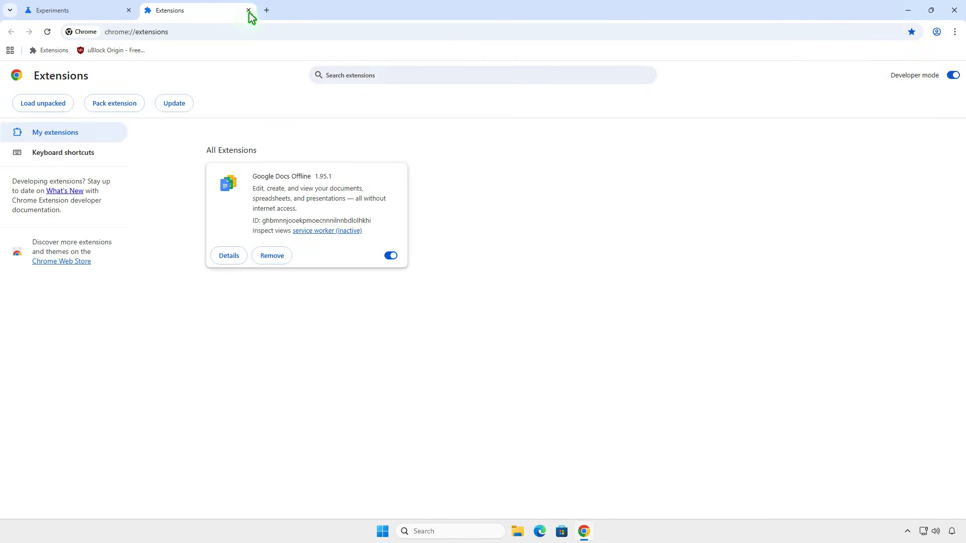
# - In a new tab, go from ublockorigin.com to its GitHub source and download uBlock0_1.65.0.chromium.zip from the latest release
pyautogui.click(267, 11)
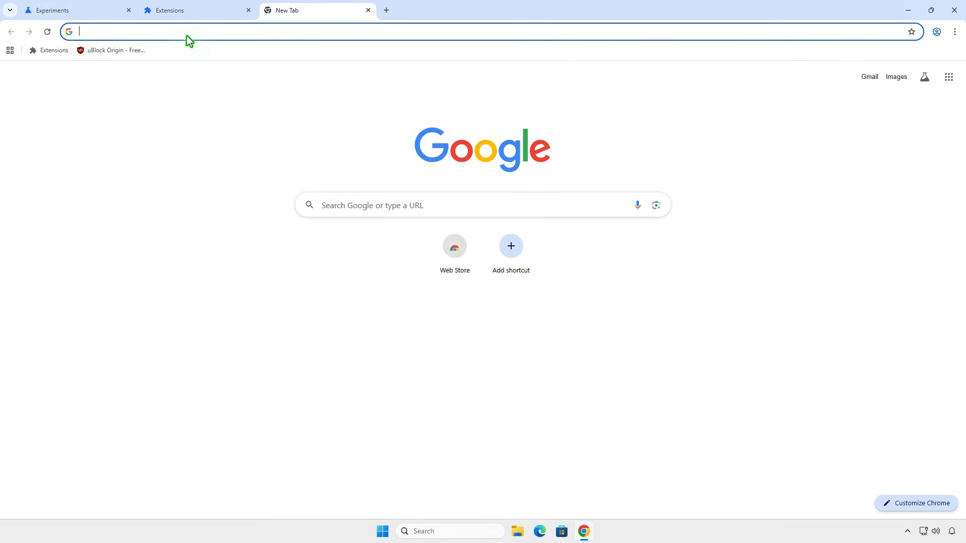
pyautogui.click(139, 50)
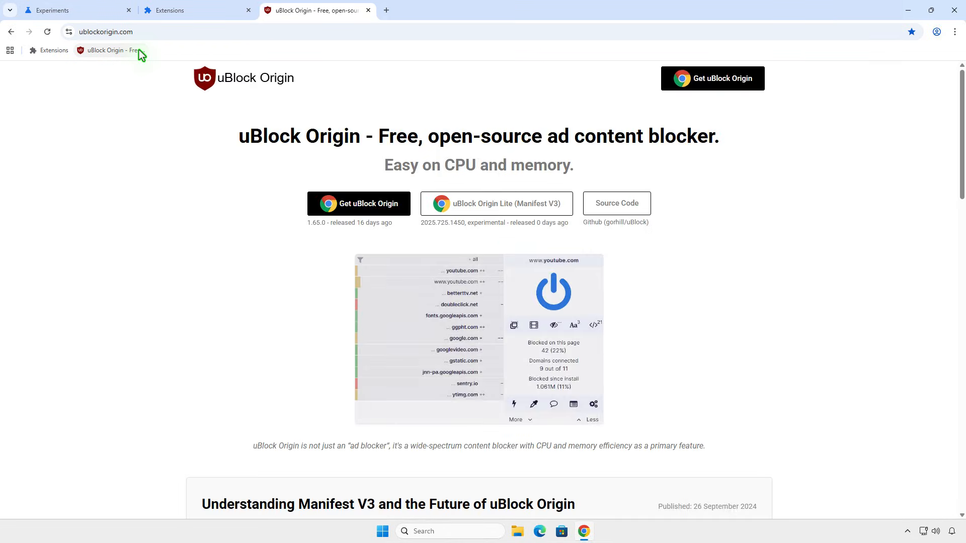
pyautogui.click(611, 204)
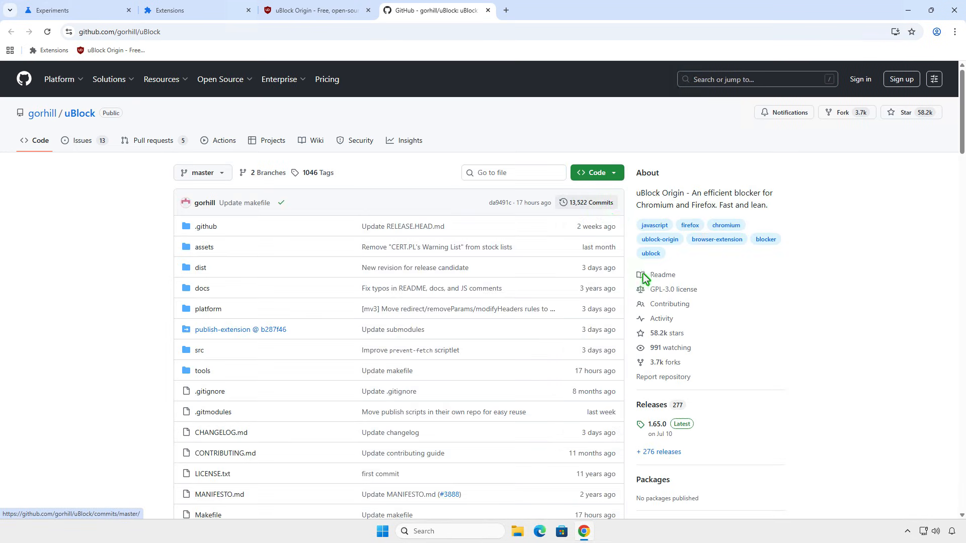
pyautogui.click(681, 425)
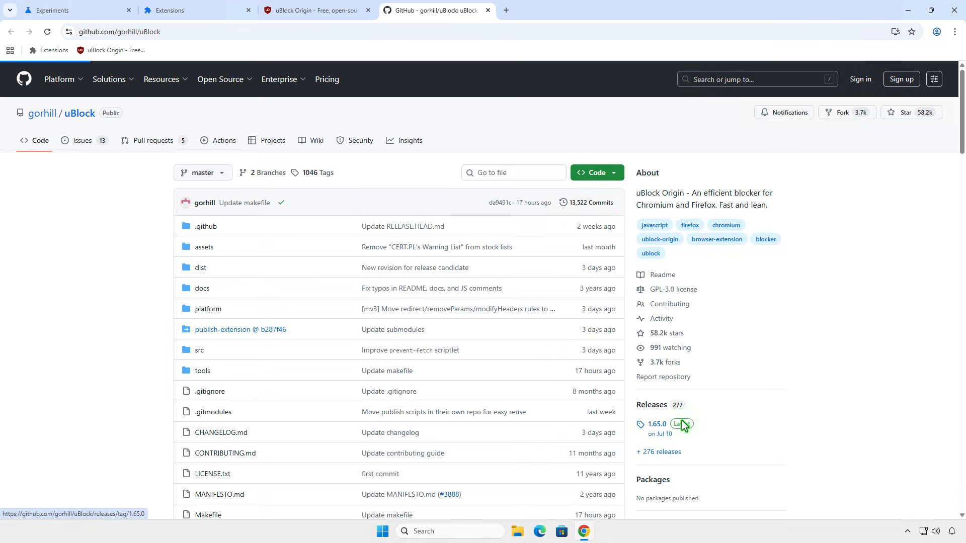
pyautogui.scroll(-5, 659, 396)
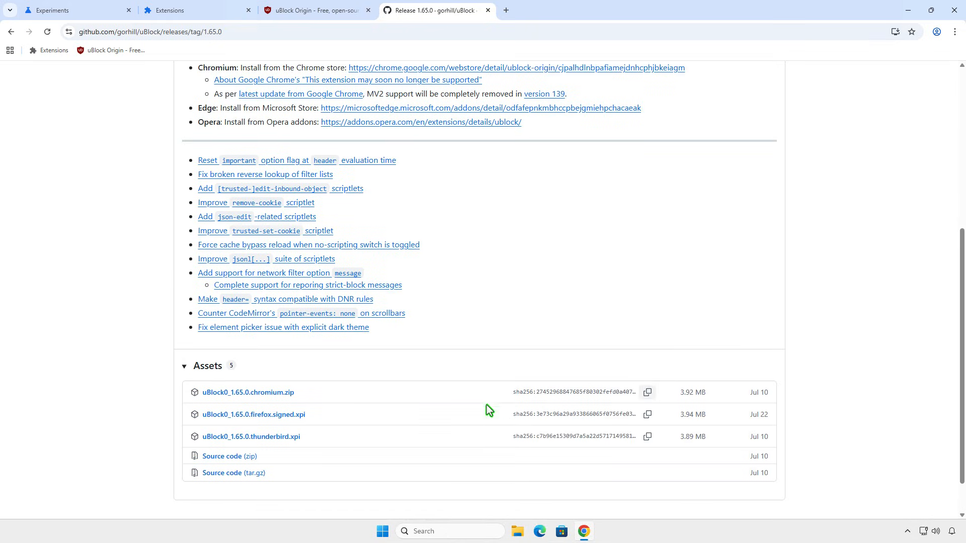
pyautogui.click(288, 393)
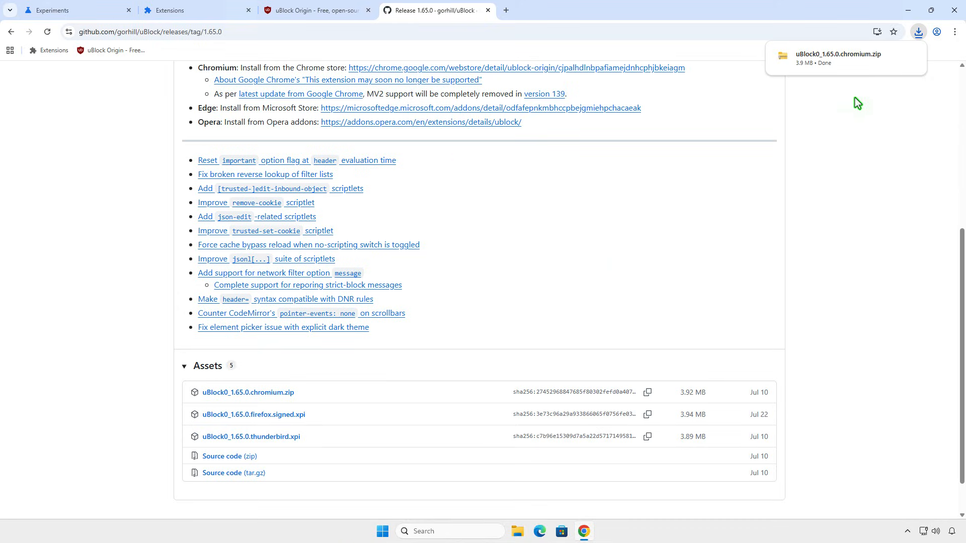
# - Extract the downloaded uBlock0_1.65.0.chromium archive to its default folder in Downloads and check the contents of the uBlock0.chromium folder
pyautogui.click(892, 56)
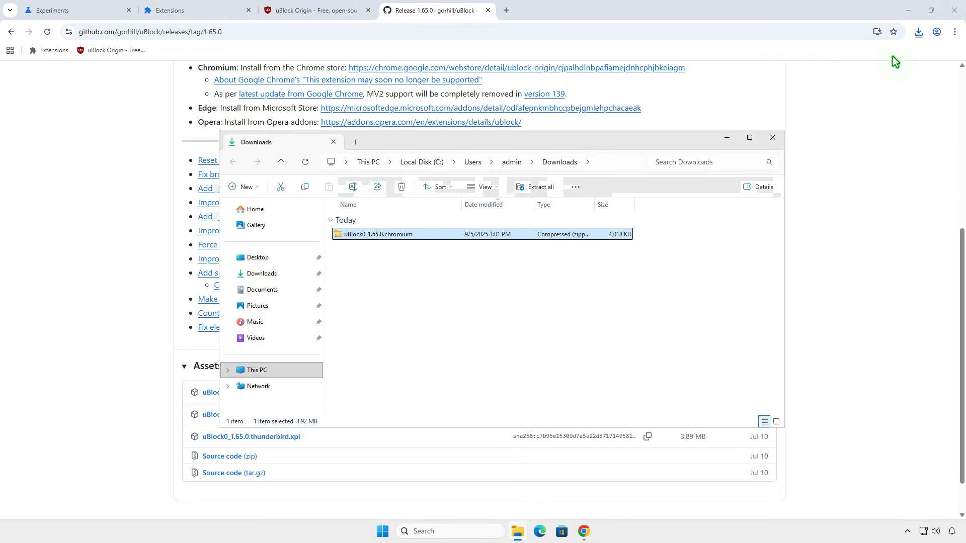
pyautogui.rightClick(452, 233)
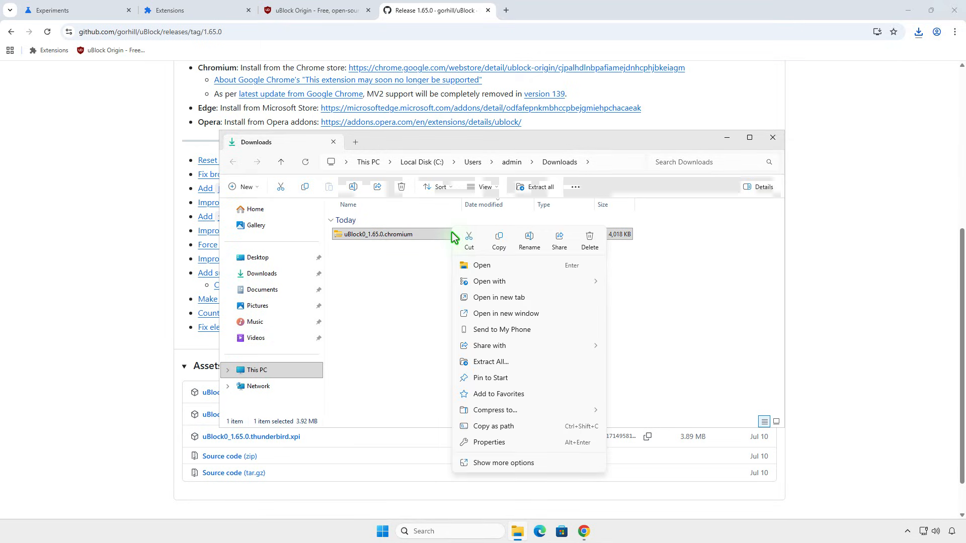
pyautogui.click(506, 362)
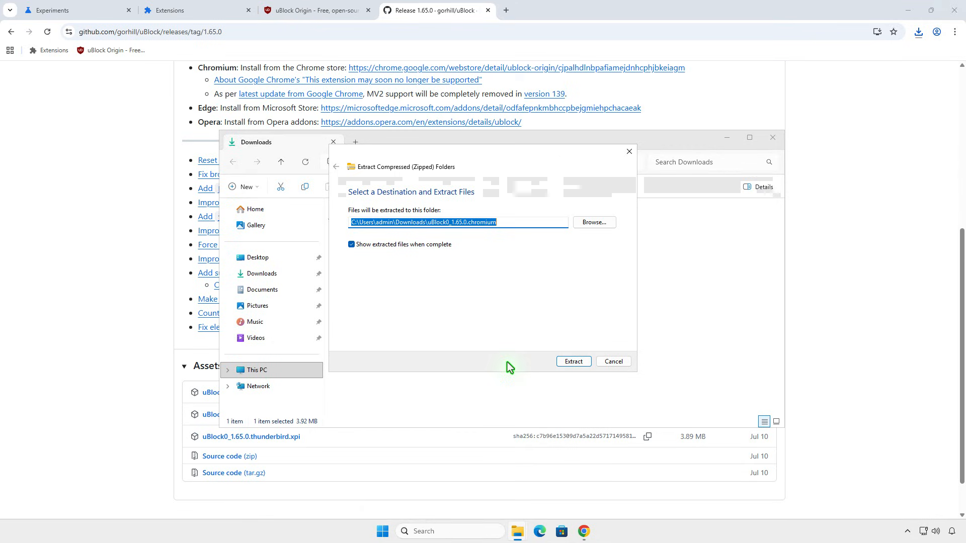
pyautogui.click(571, 361)
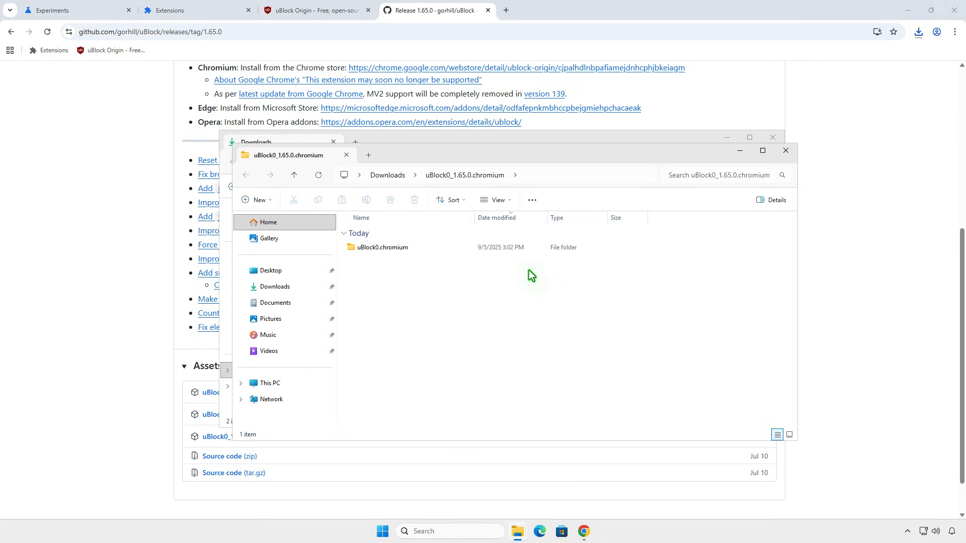
pyautogui.doubleClick(521, 249)
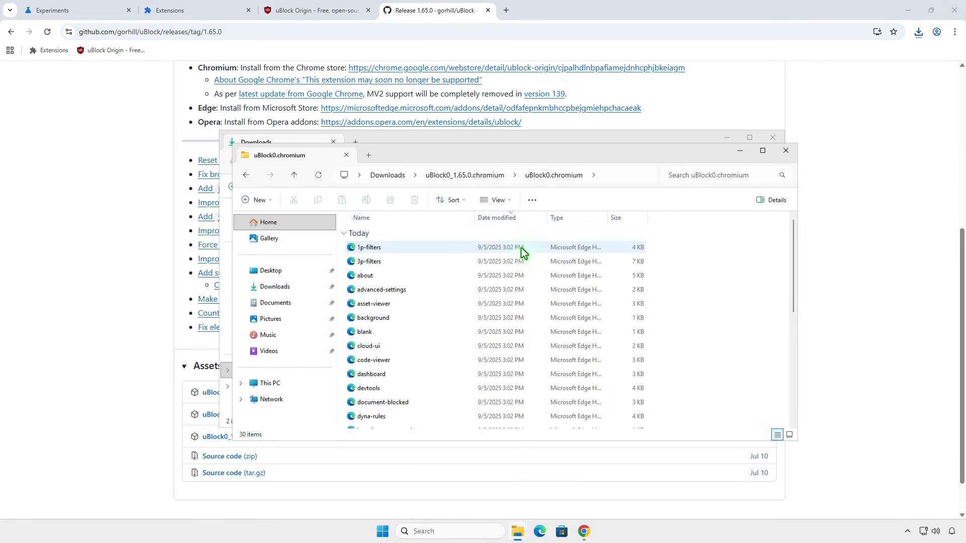
pyautogui.click(784, 151)
pyautogui.click(774, 143)
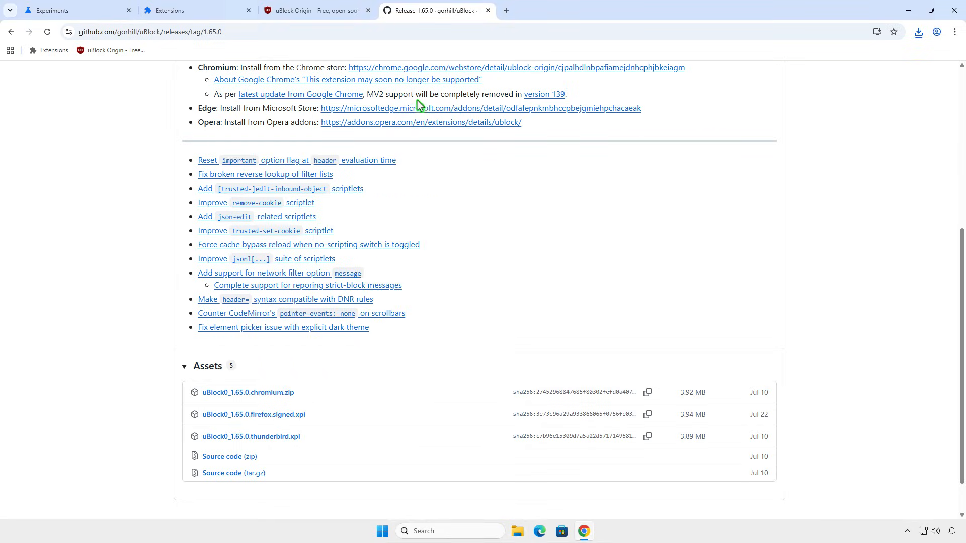
# - Try to load the uBlock0.chromium folder from Downloads\uBlock0_1.65.0.chromium as an unpacked extension
pyautogui.click(224, 14)
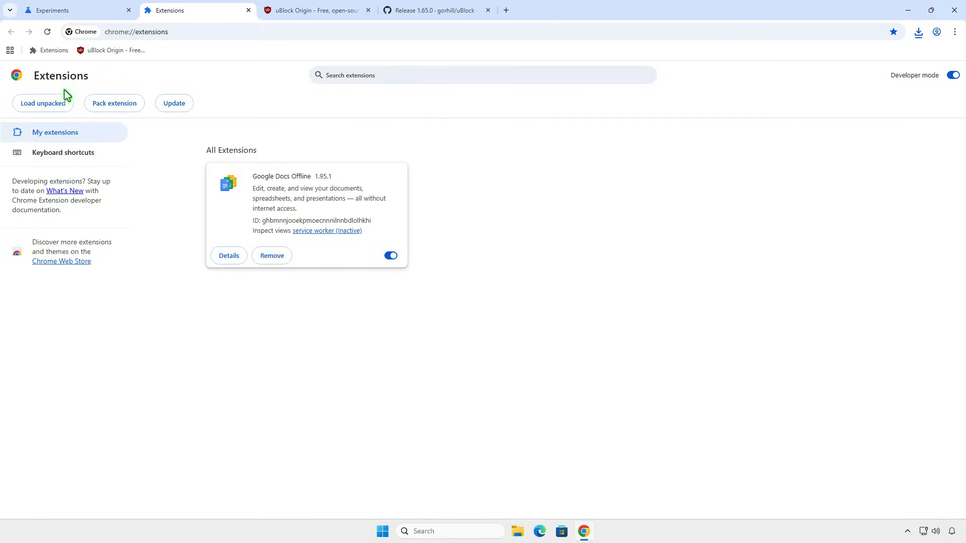
pyautogui.click(59, 104)
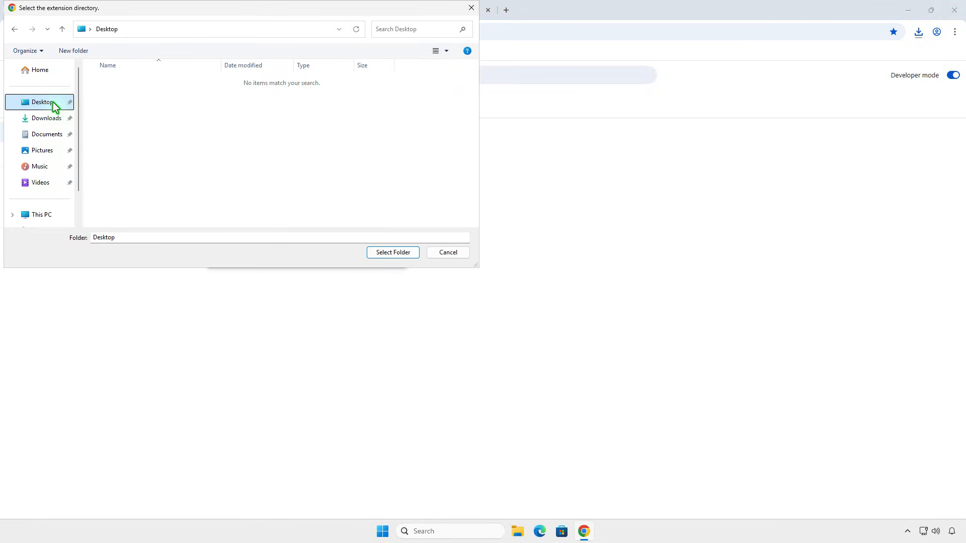
pyautogui.click(54, 120)
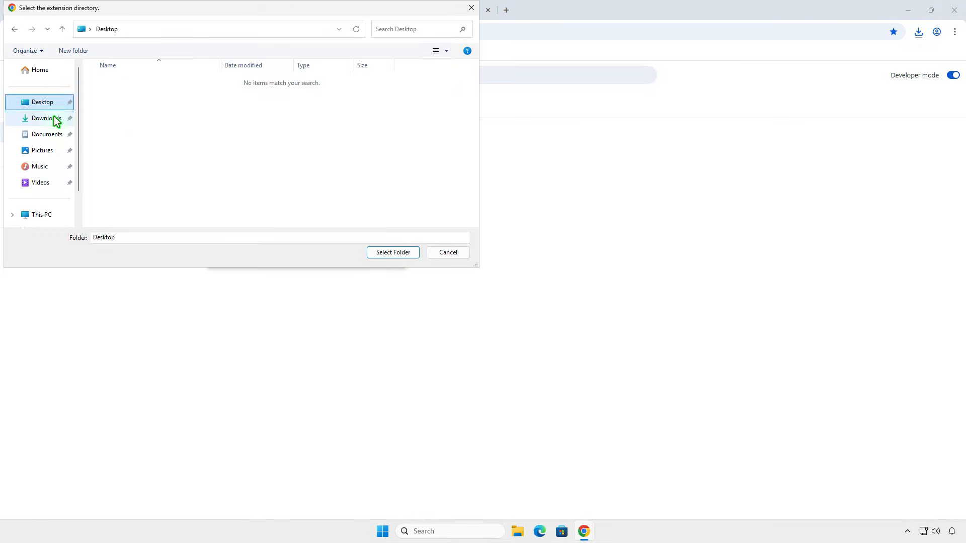
pyautogui.doubleClick(184, 97)
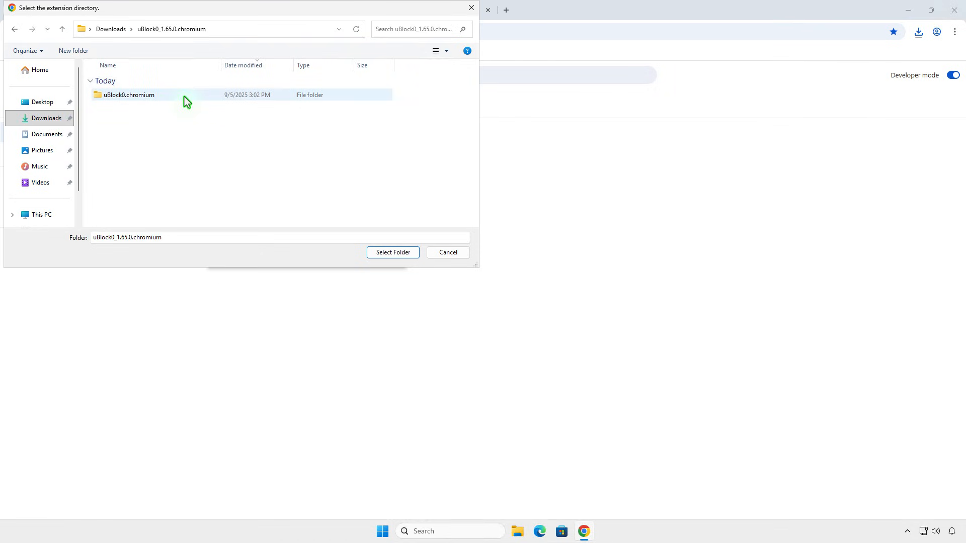
pyautogui.doubleClick(184, 96)
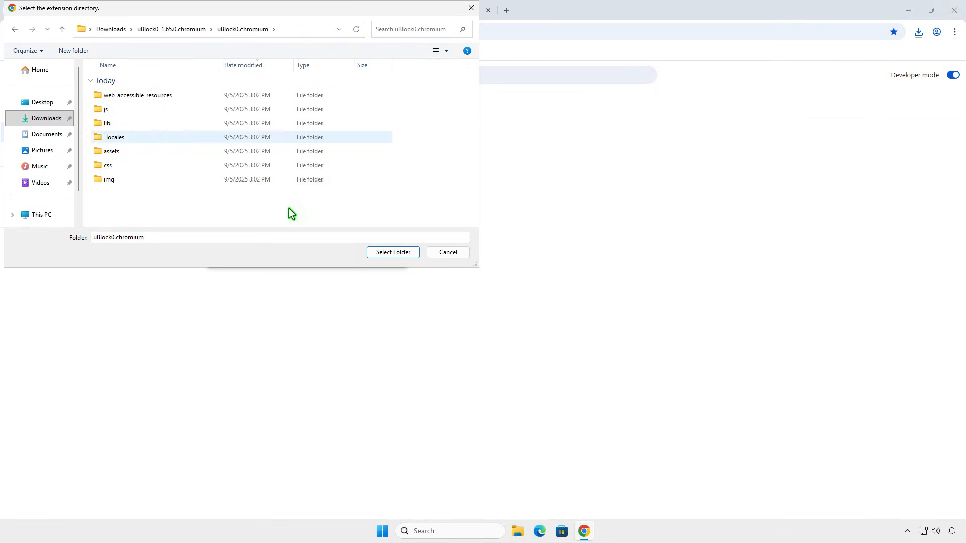
pyautogui.click(407, 253)
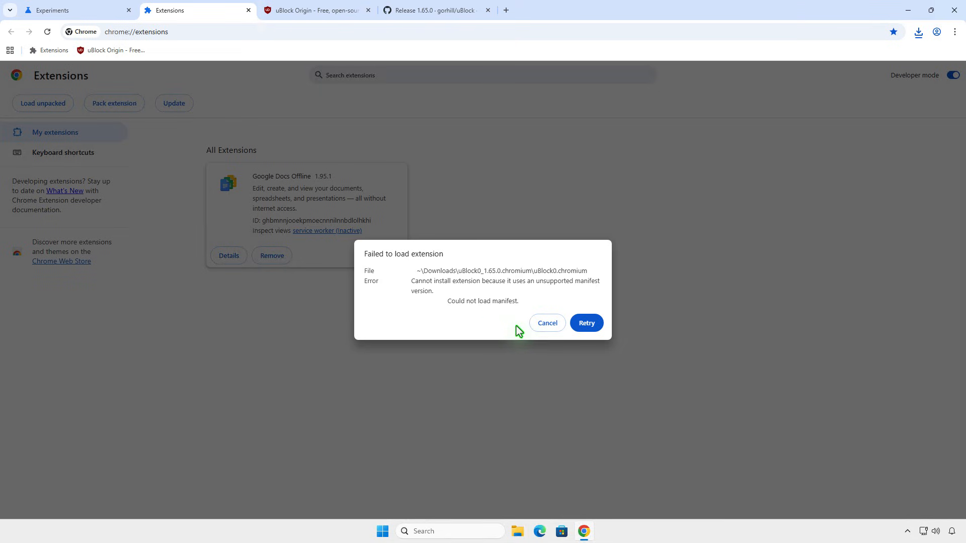
pyautogui.click(546, 324)
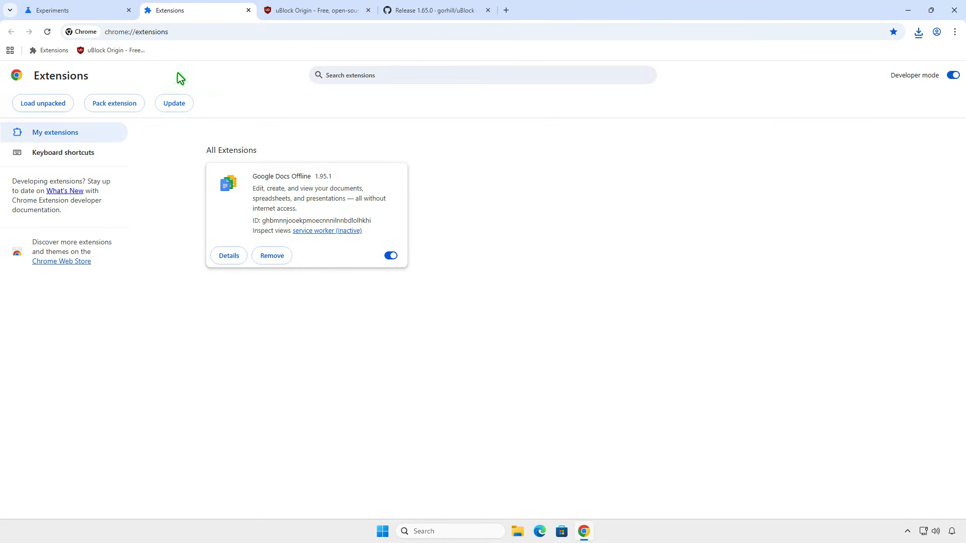
# - Search the experiments for "m1", enable both the "Temporarily unexpire M138 flags" and "M139 flags" options, and relaunch the browser
pyautogui.click(106, 20)
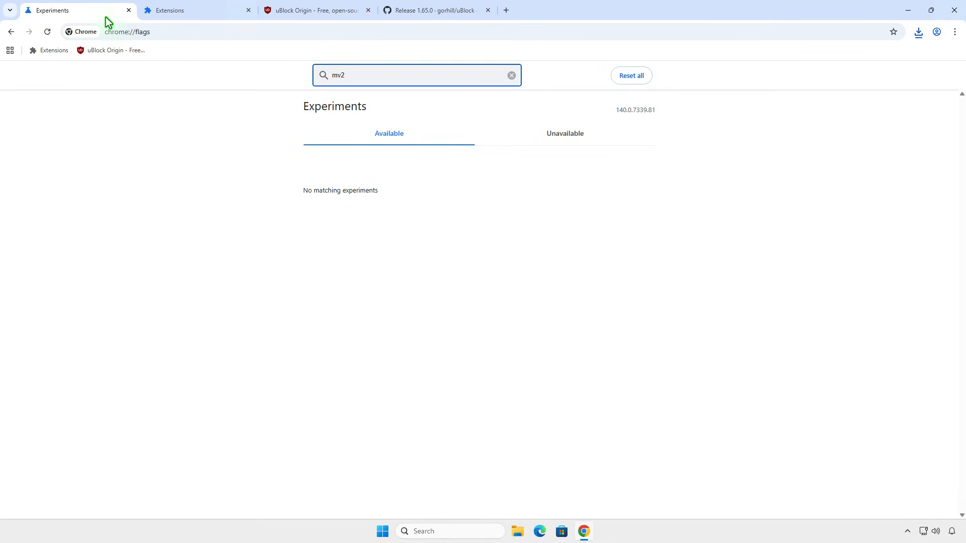
pyautogui.hotkey('ctrl', 'a')
pyautogui.write('m')
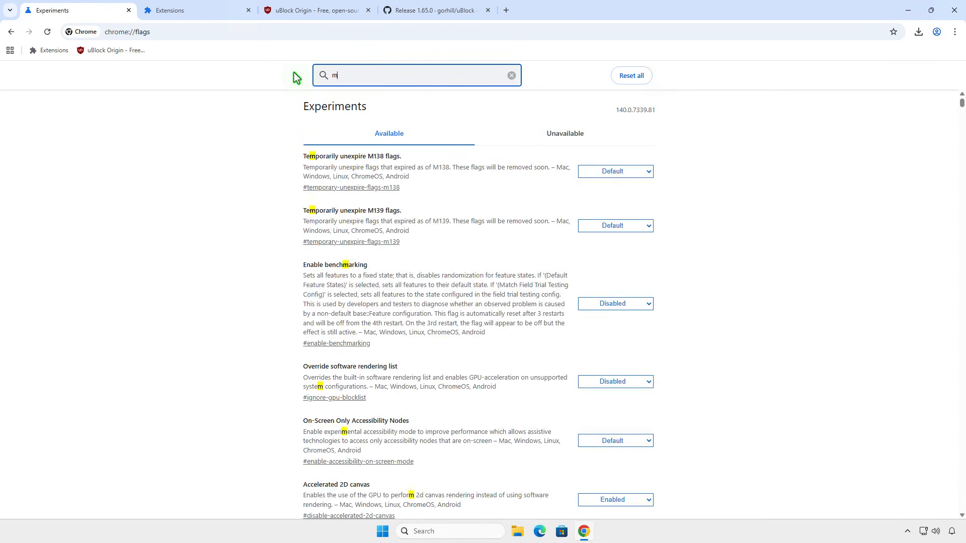
pyautogui.write('1')
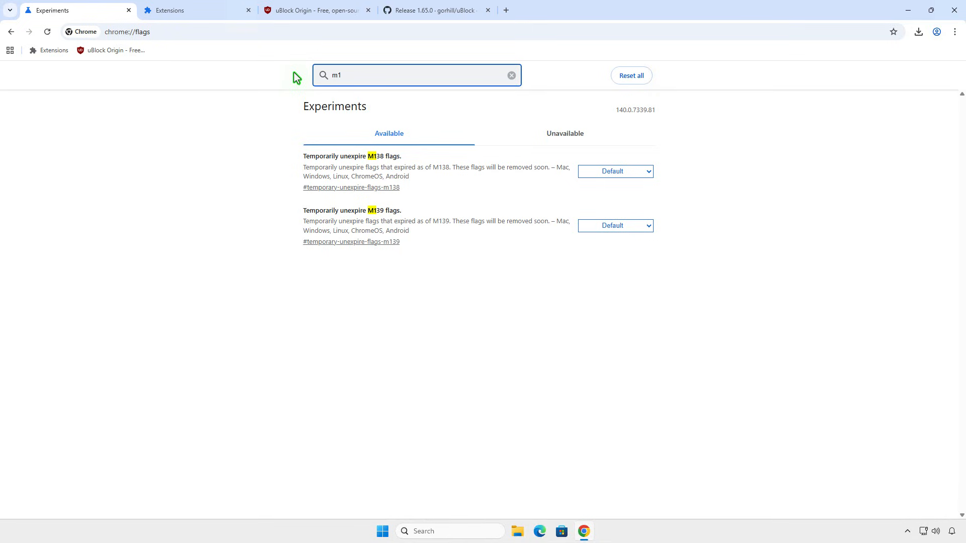
pyautogui.click(623, 177)
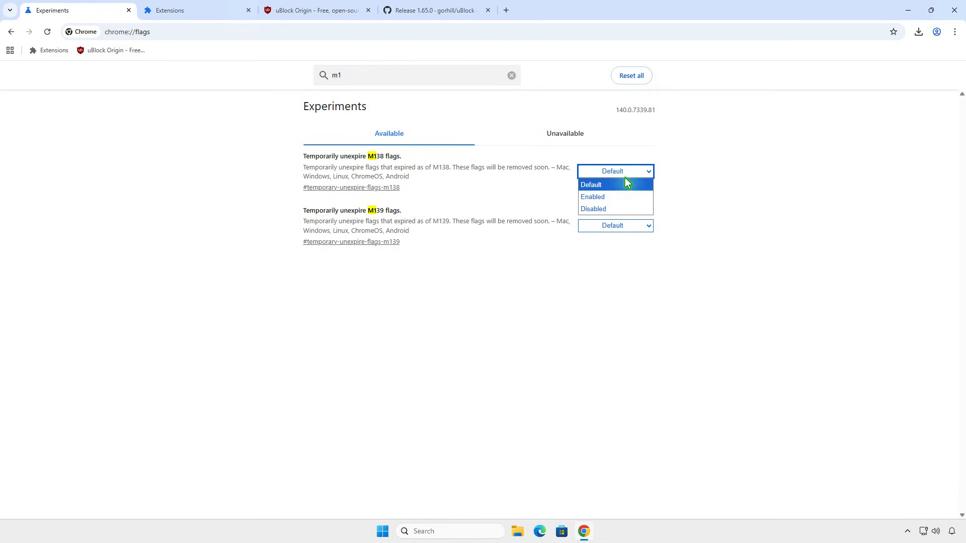
pyautogui.click(624, 197)
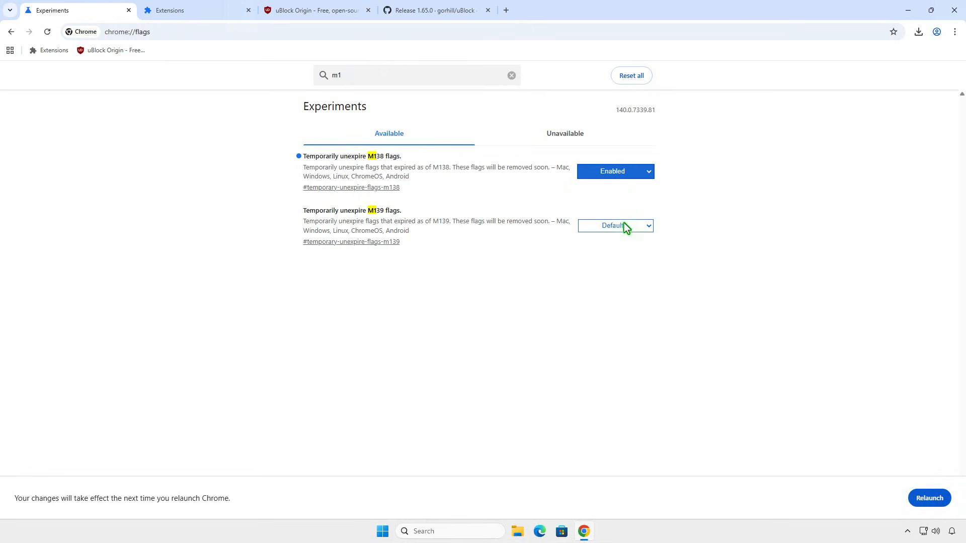
pyautogui.click(625, 227)
pyautogui.click(623, 252)
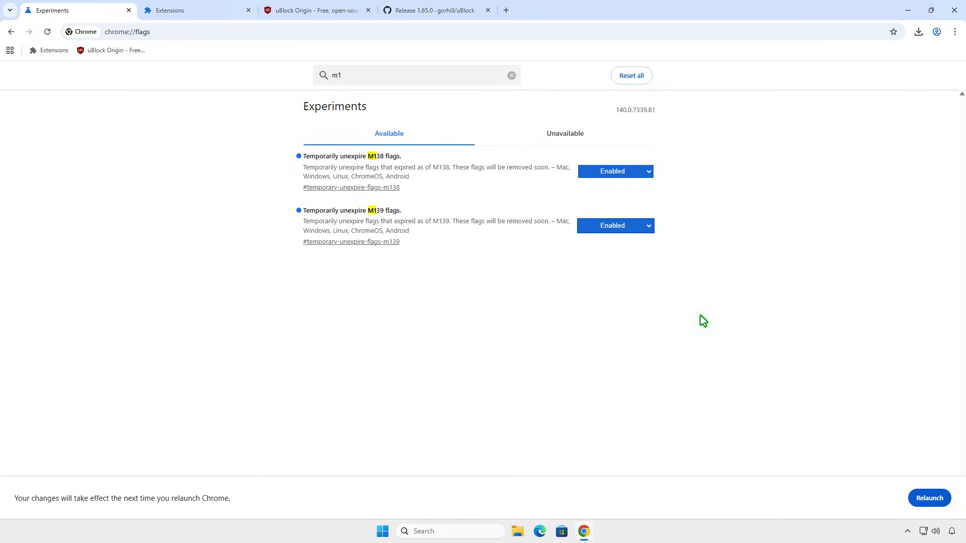
pyautogui.click(923, 498)
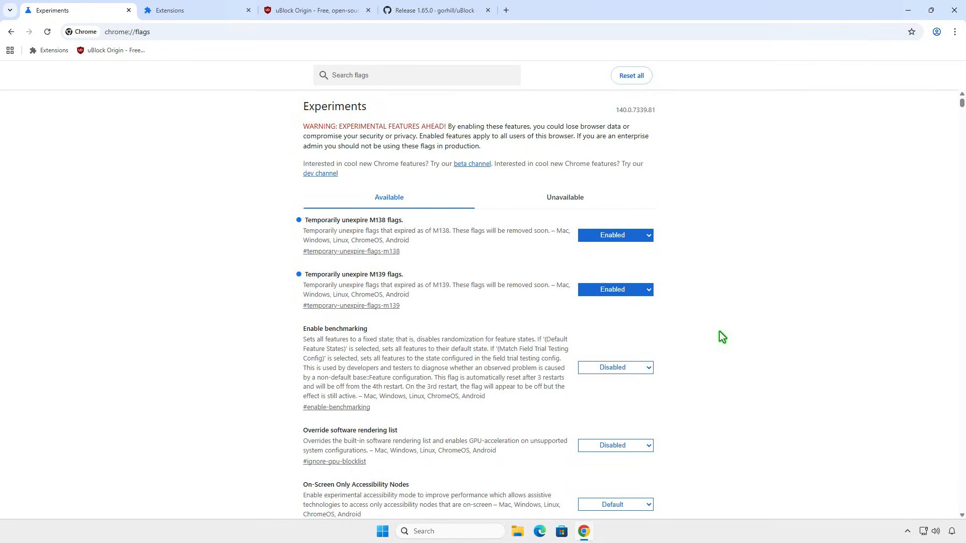
# - Find the "Allow legacy extension manifest versions" flag by searching for "mv2", set it to Enabled, and relaunch the browser
pyautogui.click(452, 77)
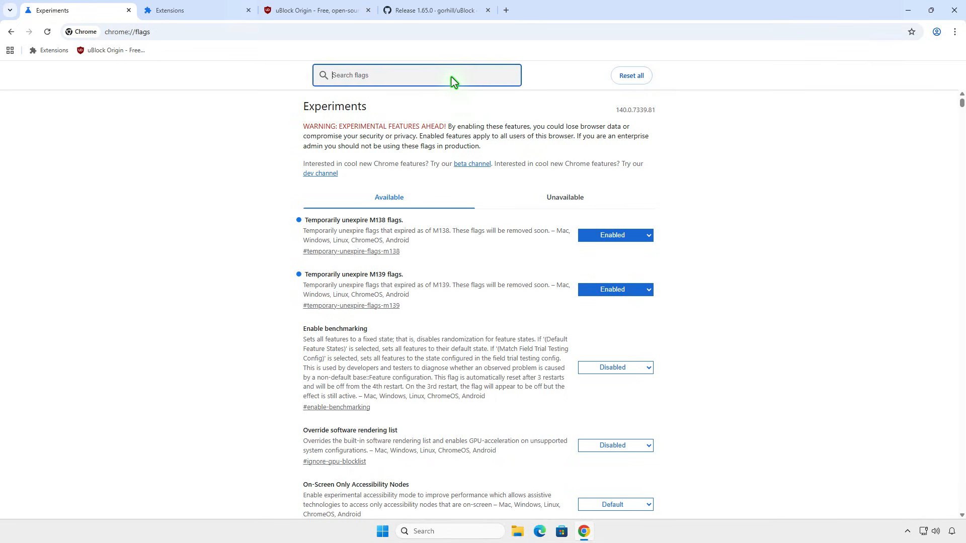
pyautogui.write('mv2')
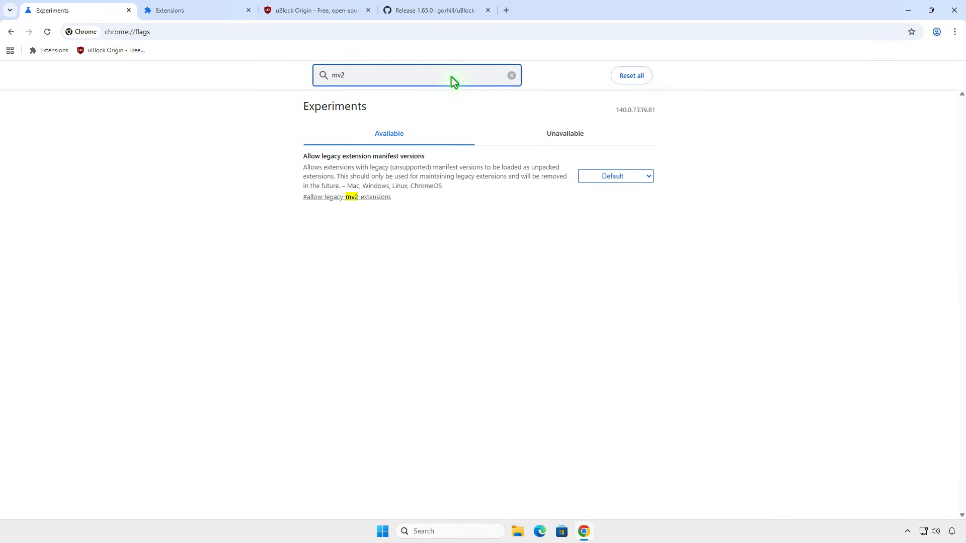
pyautogui.click(628, 179)
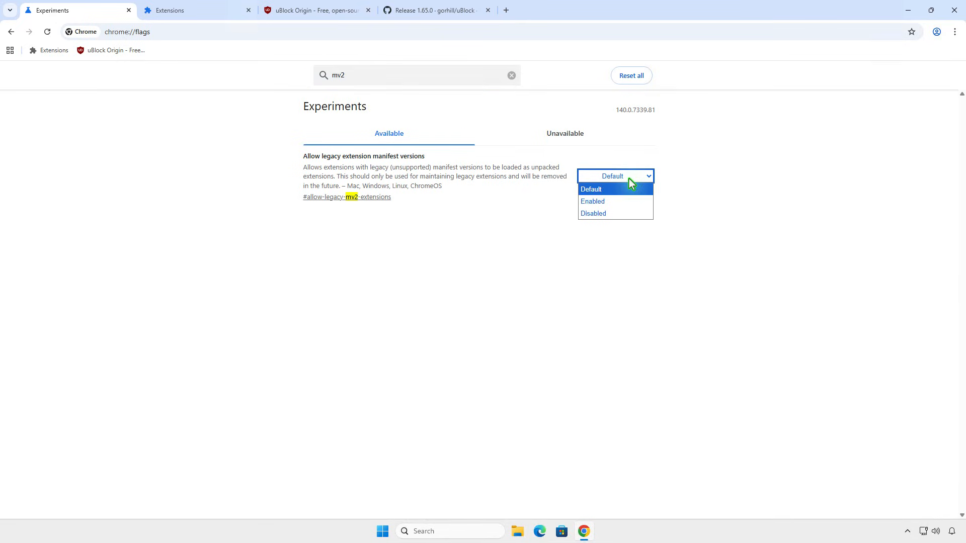
pyautogui.click(630, 202)
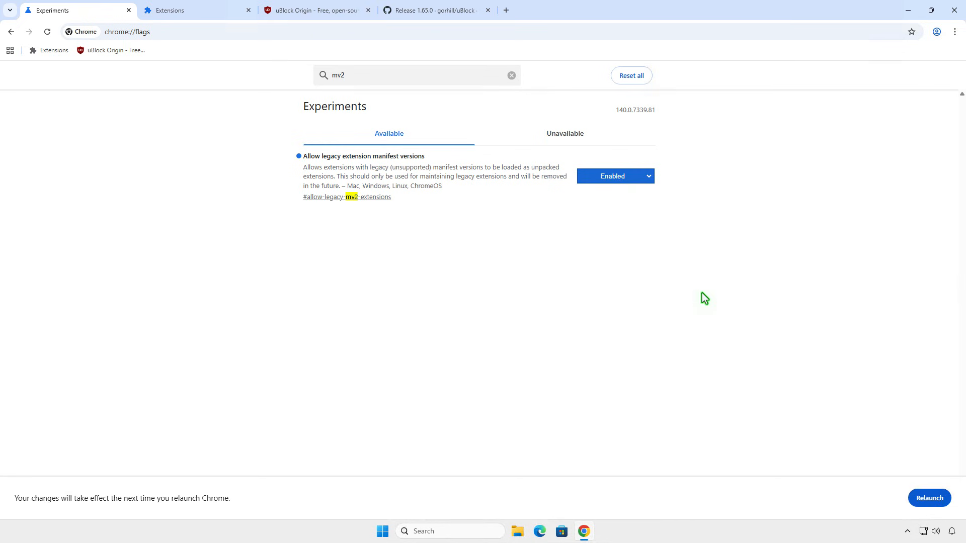
pyautogui.click(916, 493)
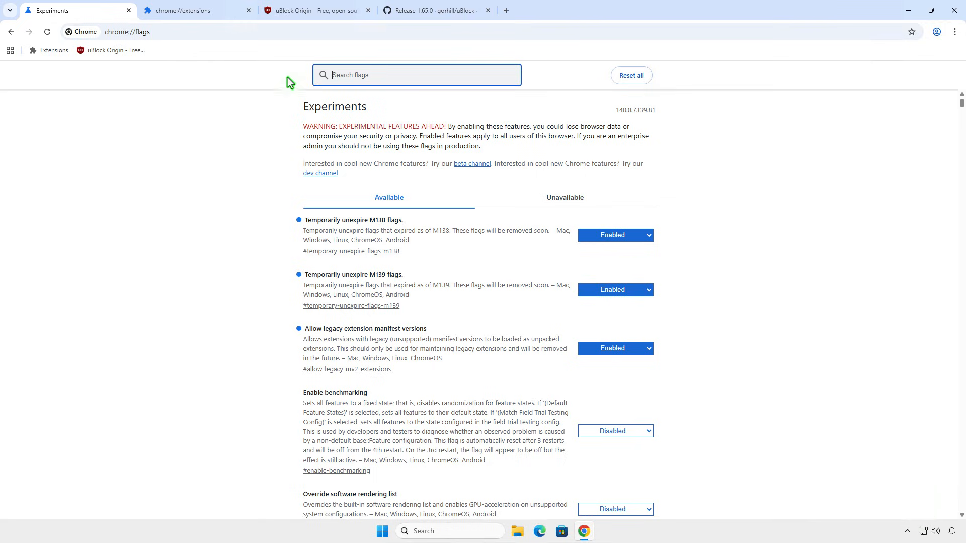
# - Load the uBlock0.chromium folder from Downloads\uBlock0_1.65.0.chromium as an unpacked extension on the Extensions page
pyautogui.click(216, 18)
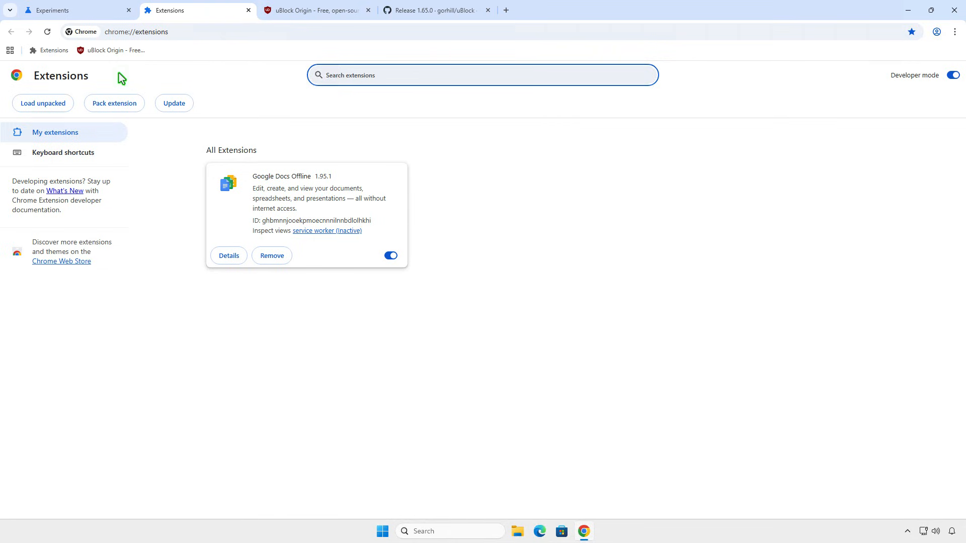
pyautogui.click(58, 104)
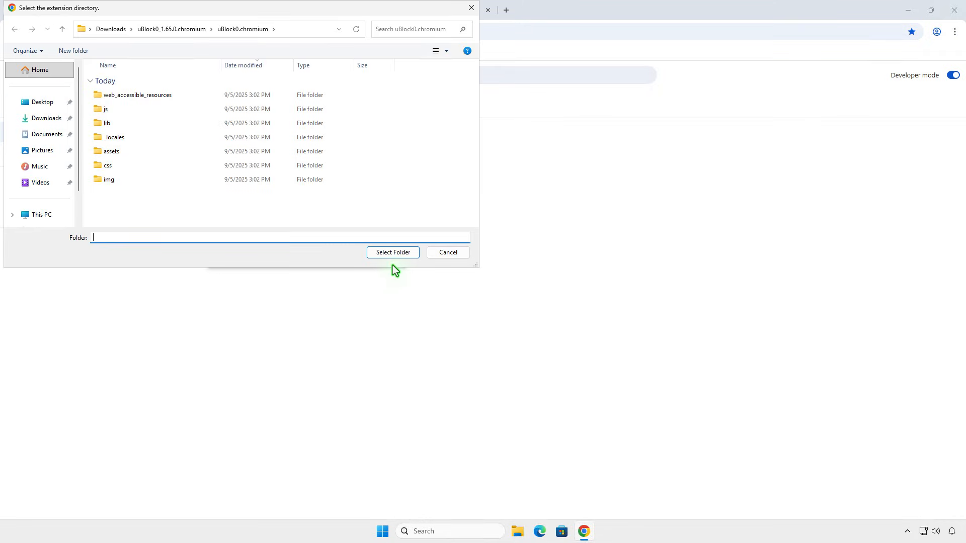
pyautogui.click(393, 253)
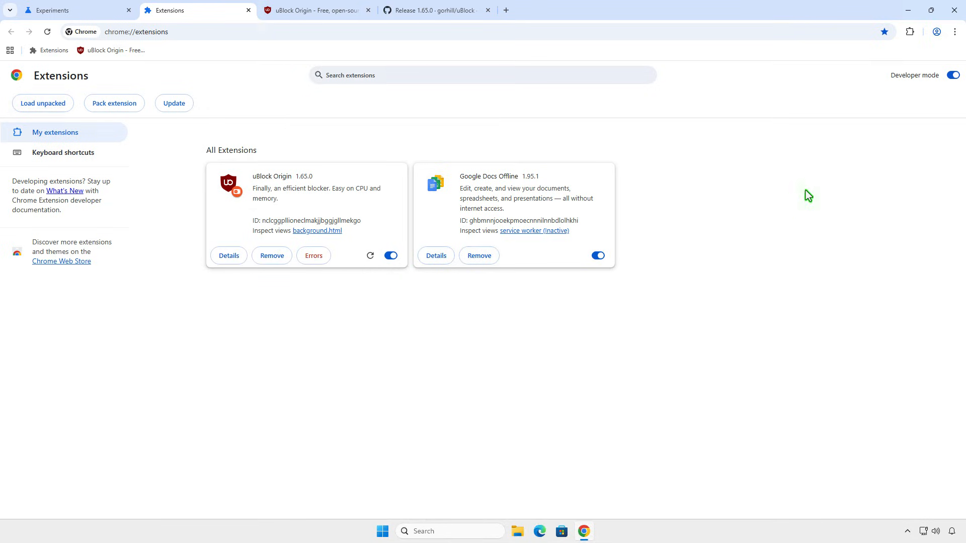
# - Pin uBlock Origin to the browser toolbar and open its popup
pyautogui.click(911, 33)
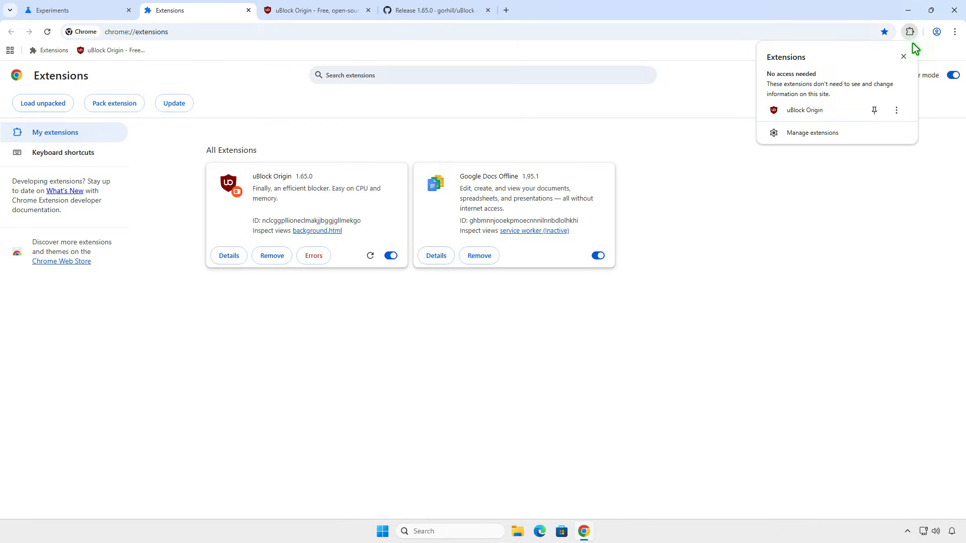
pyautogui.click(877, 110)
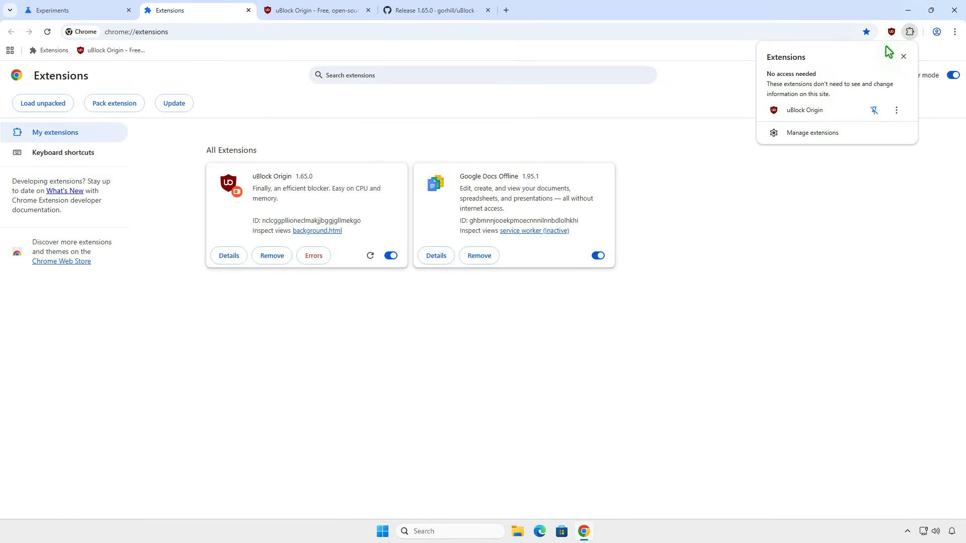
pyautogui.click(891, 32)
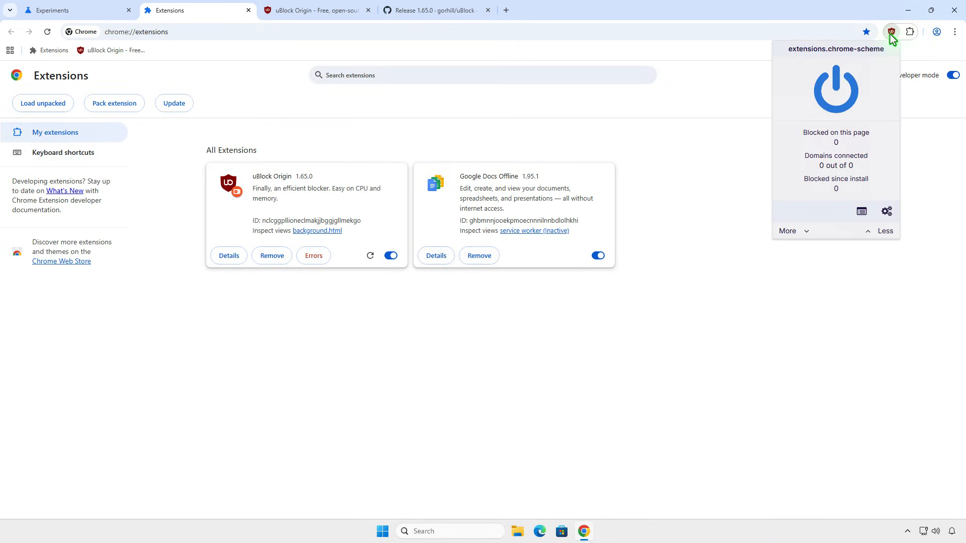
# - Restart Chrome, check that uBlock Origin still opens its popup, and open the extension management page
pyautogui.click(953, 11)
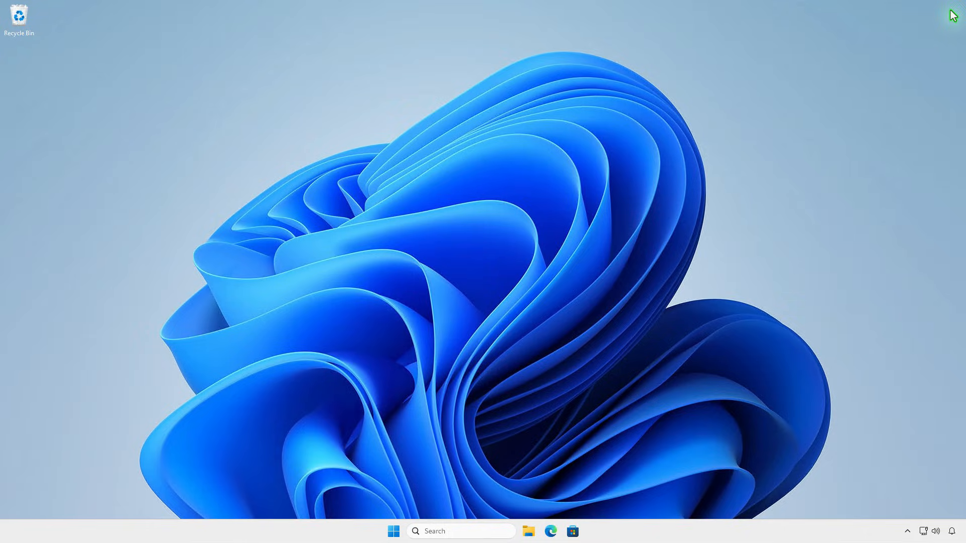
pyautogui.click(394, 531)
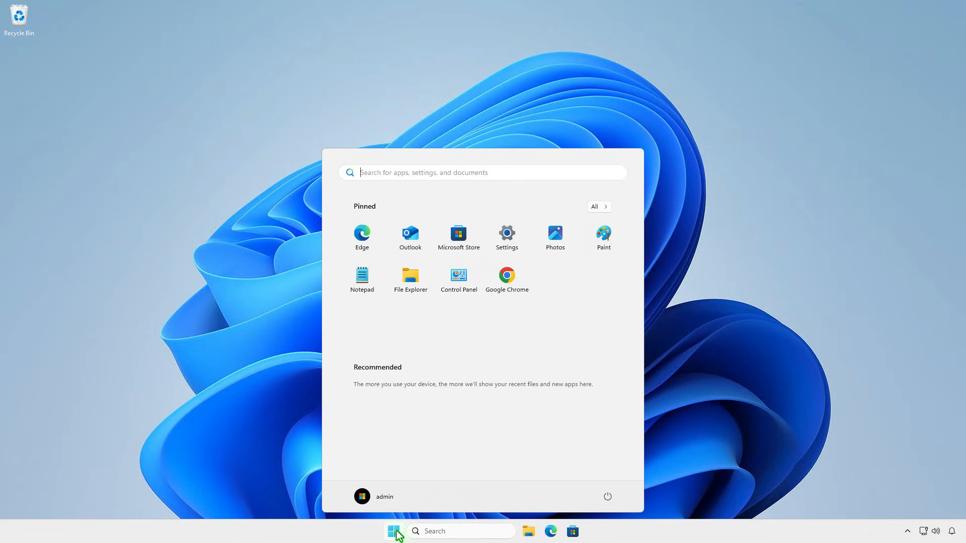
pyautogui.click(500, 293)
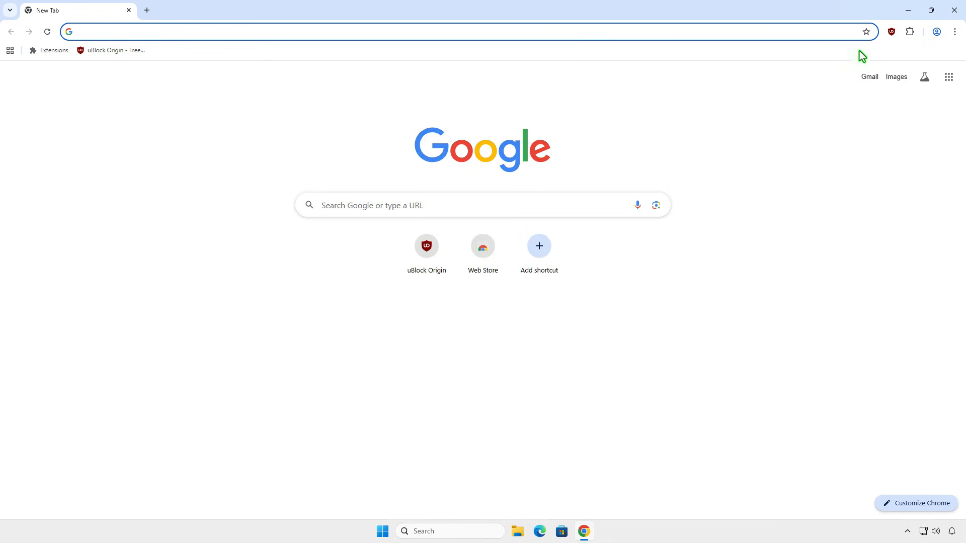
pyautogui.click(892, 32)
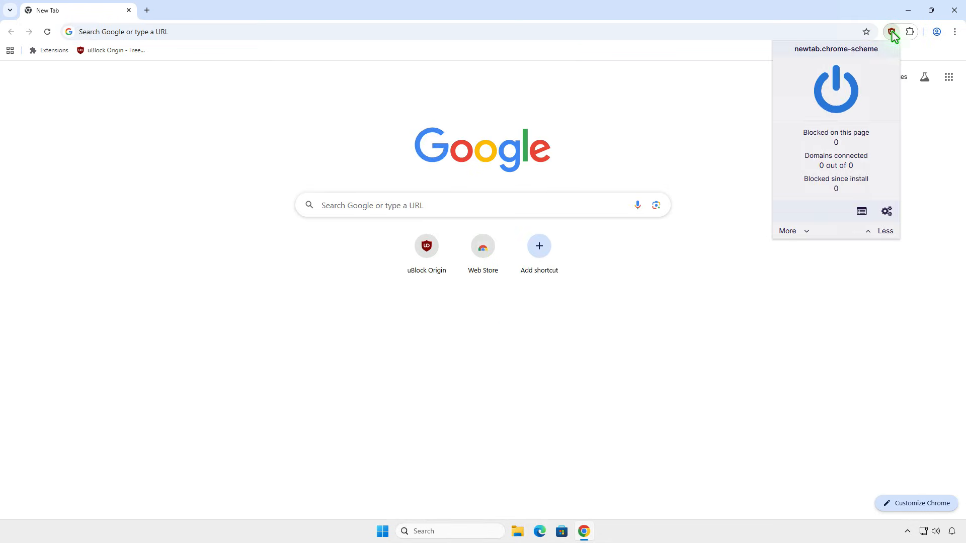
pyautogui.click(910, 32)
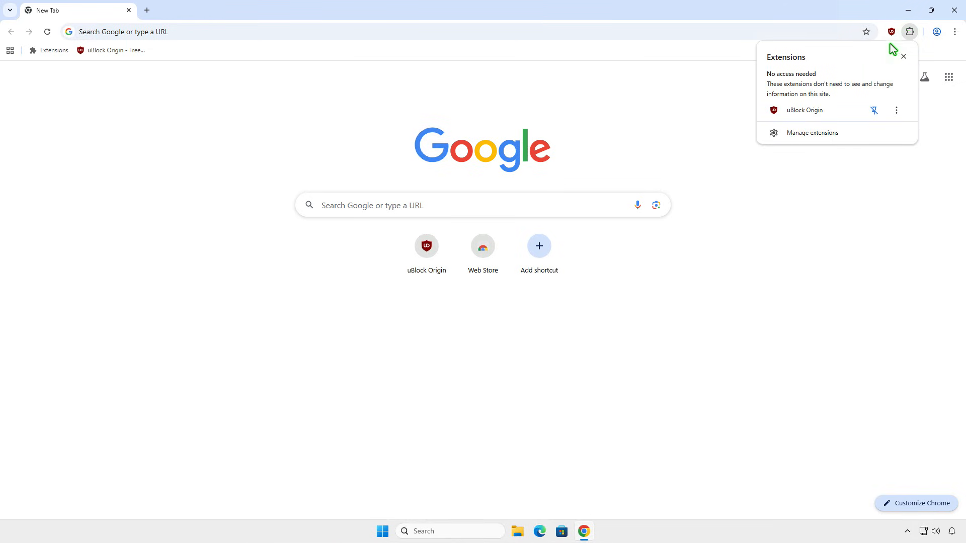
pyautogui.click(825, 134)
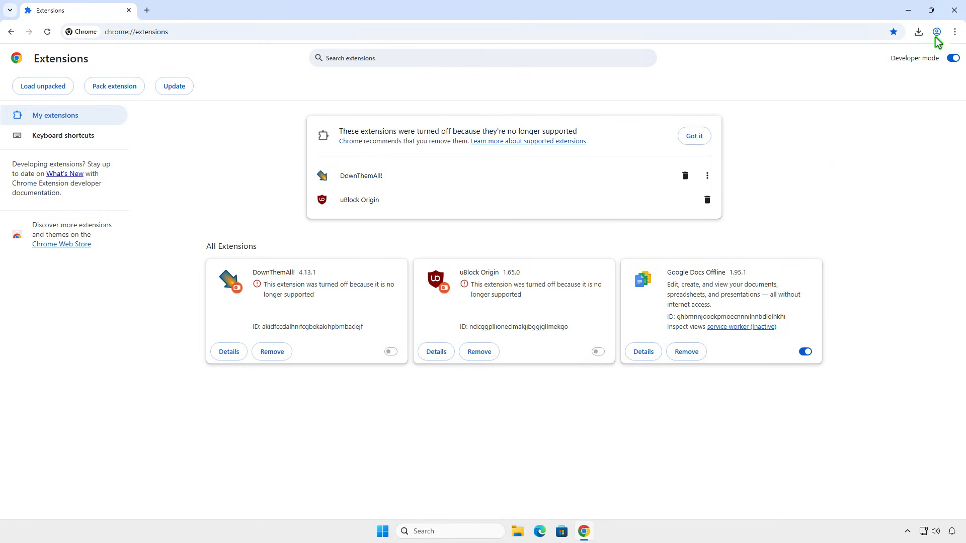
# - Close Chrome, search Windows for "chrome", and open the file location of the Google Chrome shortcut
pyautogui.click(954, 12)
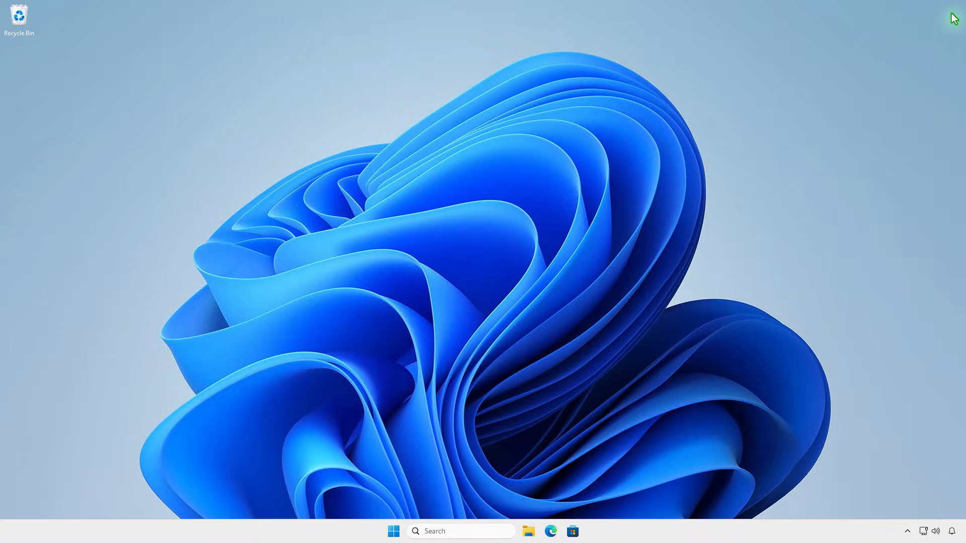
pyautogui.click(460, 532)
pyautogui.write('chrom')
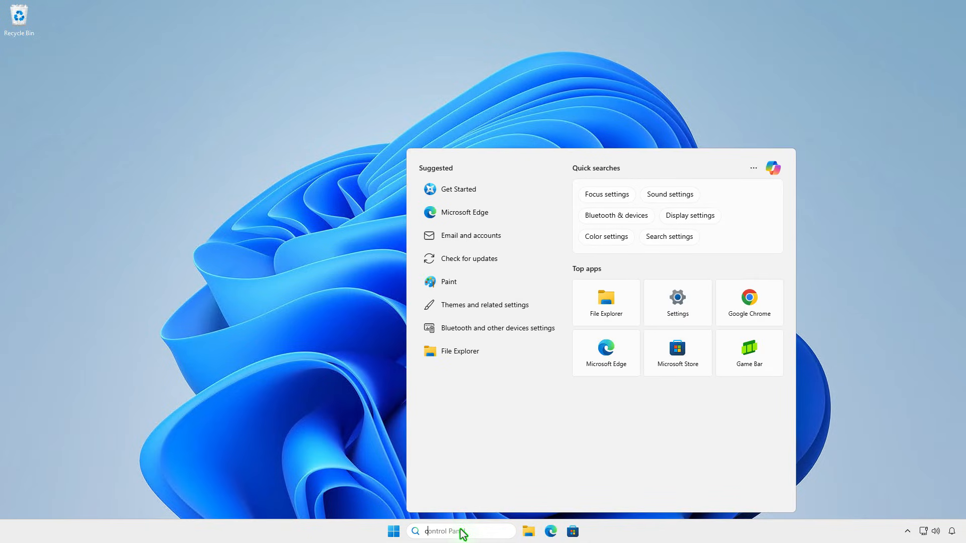
pyautogui.write('e')
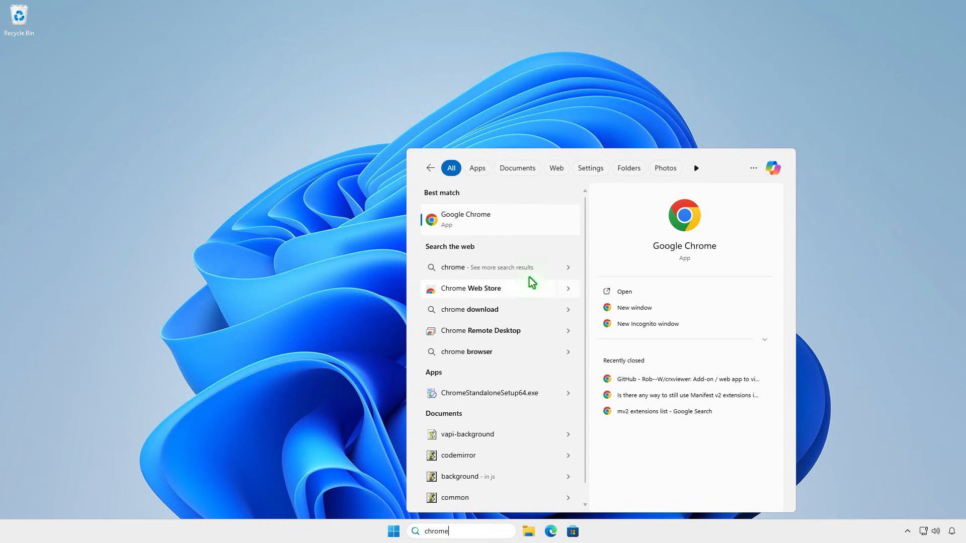
pyautogui.rightClick(514, 221)
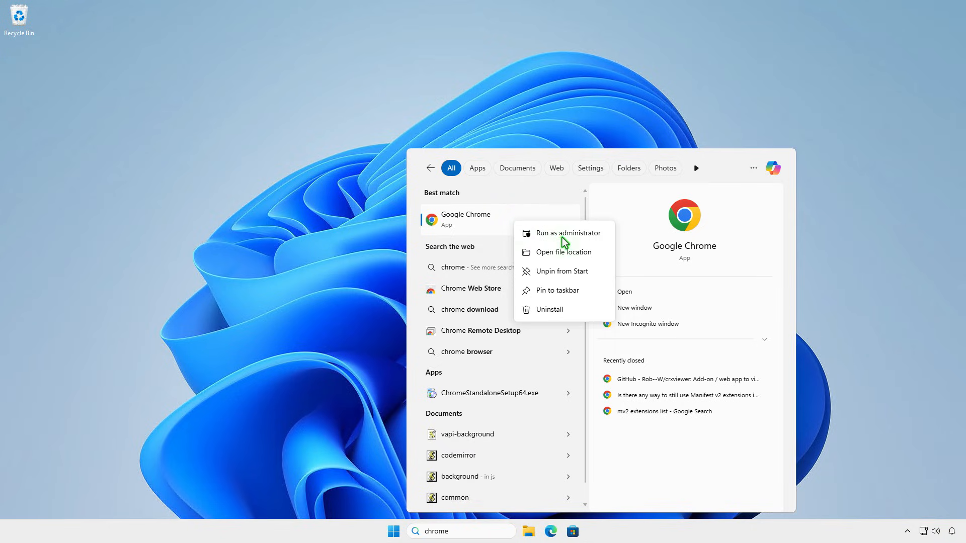
pyautogui.click(590, 253)
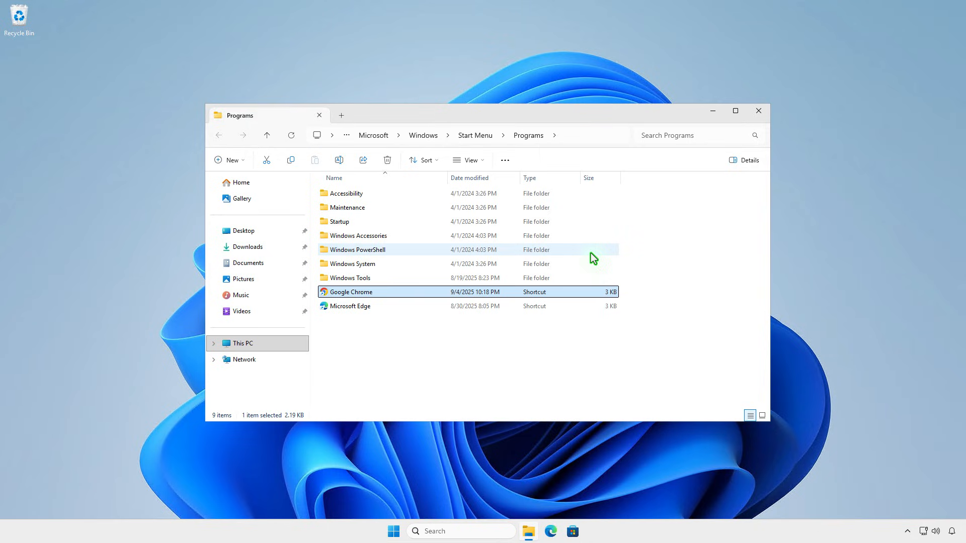
# - Append --disable-features=ExtensionManifestV2Unsupported,ExtensionManifestV2Disabled to the Google Chrome shortcut's target, save it with administrator permission, and put the Programs folder window away
pyautogui.rightClick(428, 292)
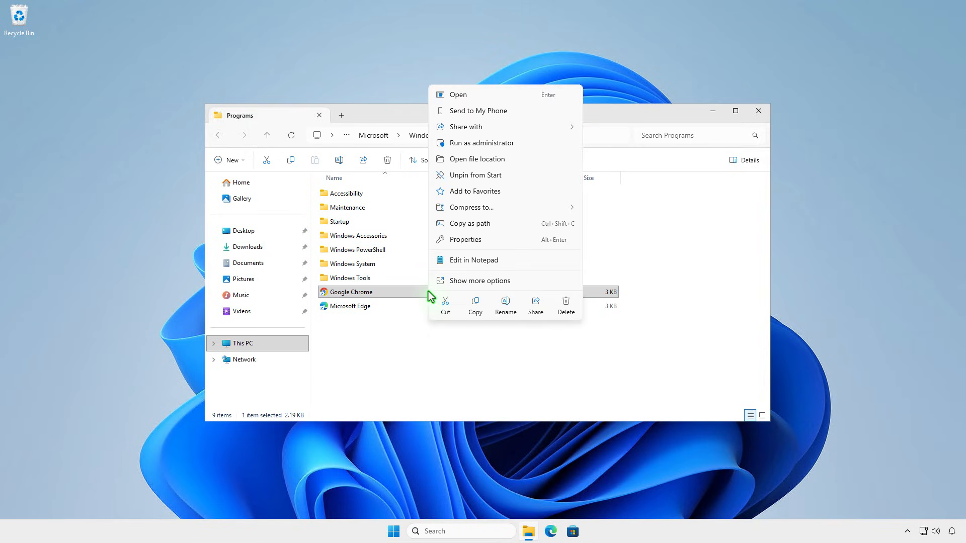
pyautogui.click(501, 244)
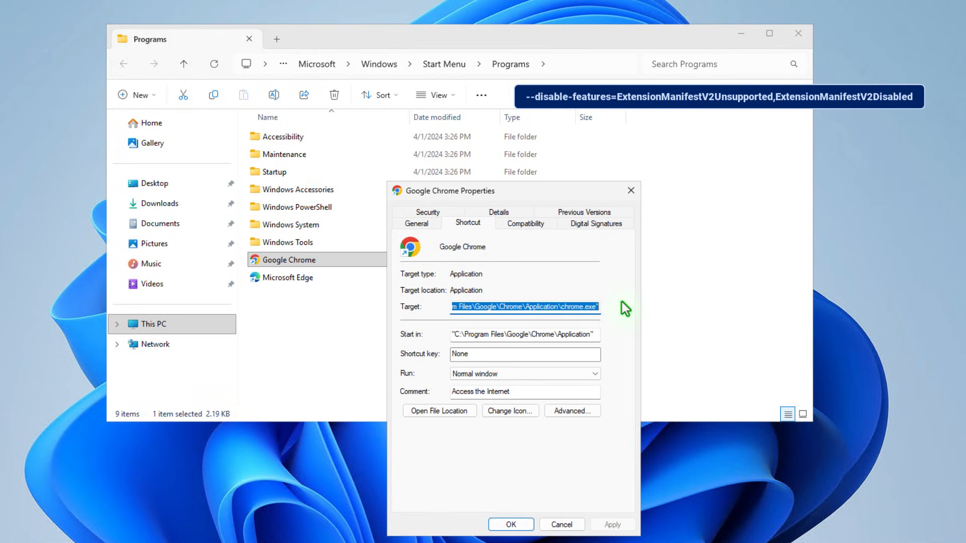
pyautogui.press('End')
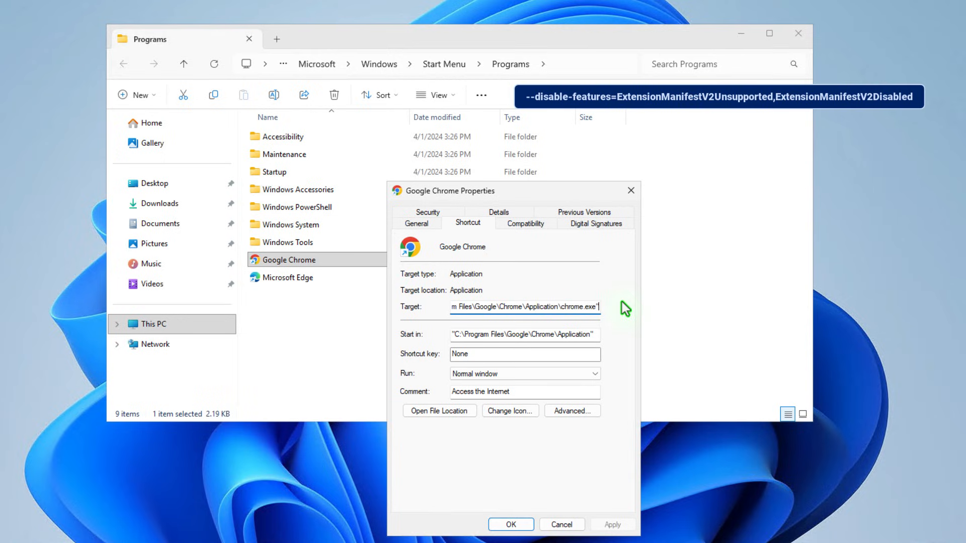
pyautogui.write('--disable-features=ExtensionManifestV2Unsupported,ExtensionManifestV2Disabled')
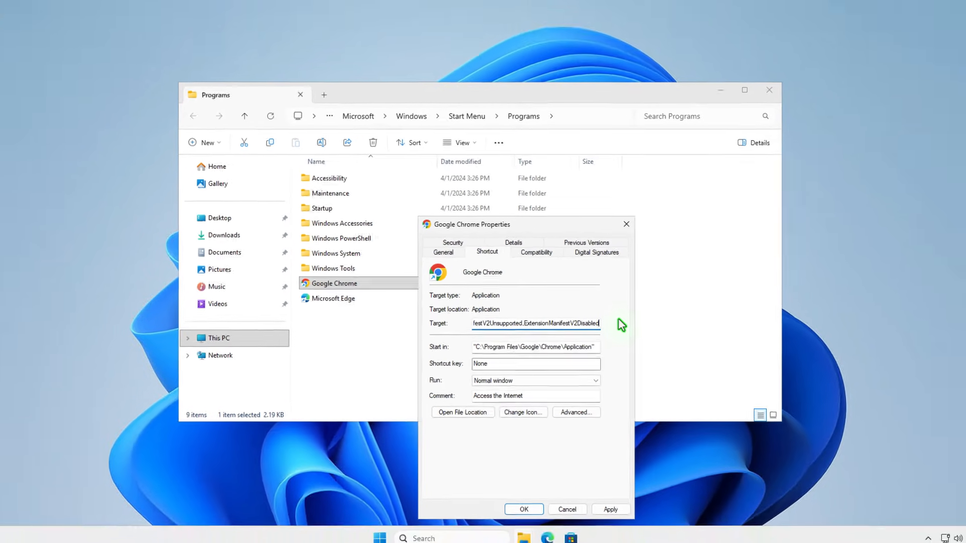
pyautogui.click(539, 504)
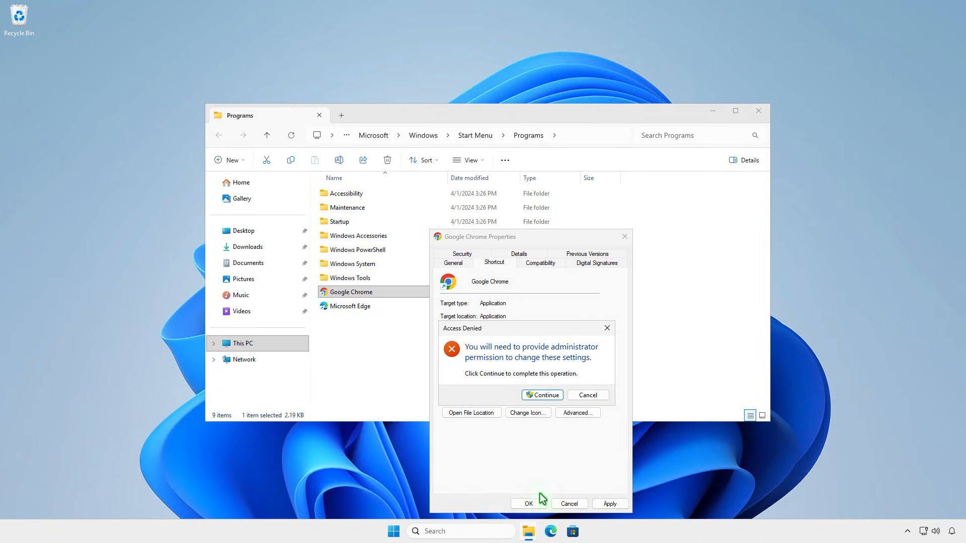
pyautogui.click(553, 396)
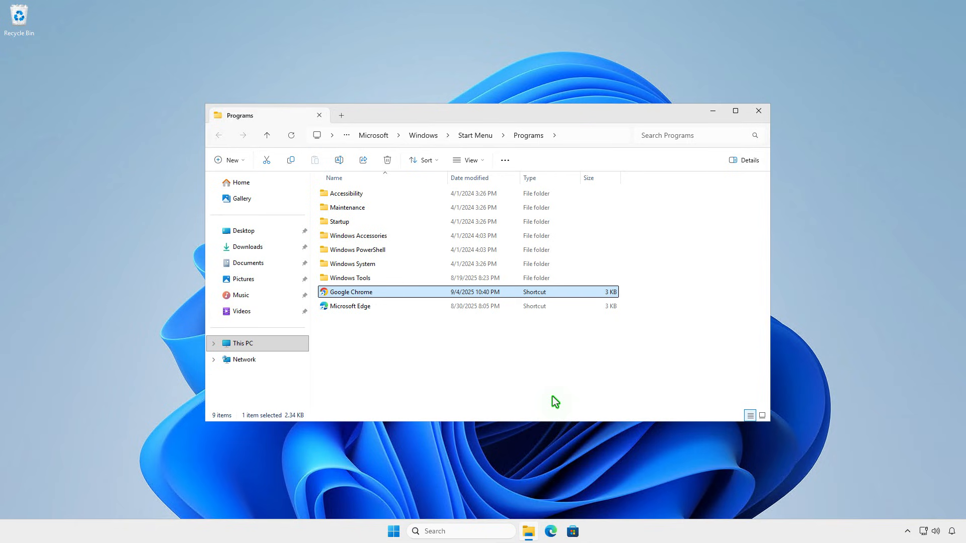
pyautogui.click(712, 113)
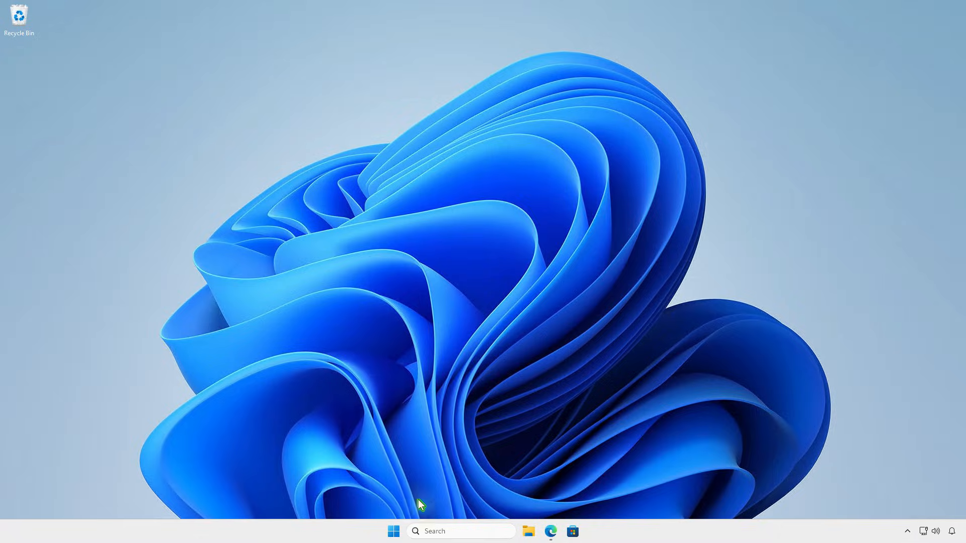
# - Launch Chrome from its Start menu shortcut and check the status of DownThemAll! and uBlock Origin on the extension management page
pyautogui.click(395, 531)
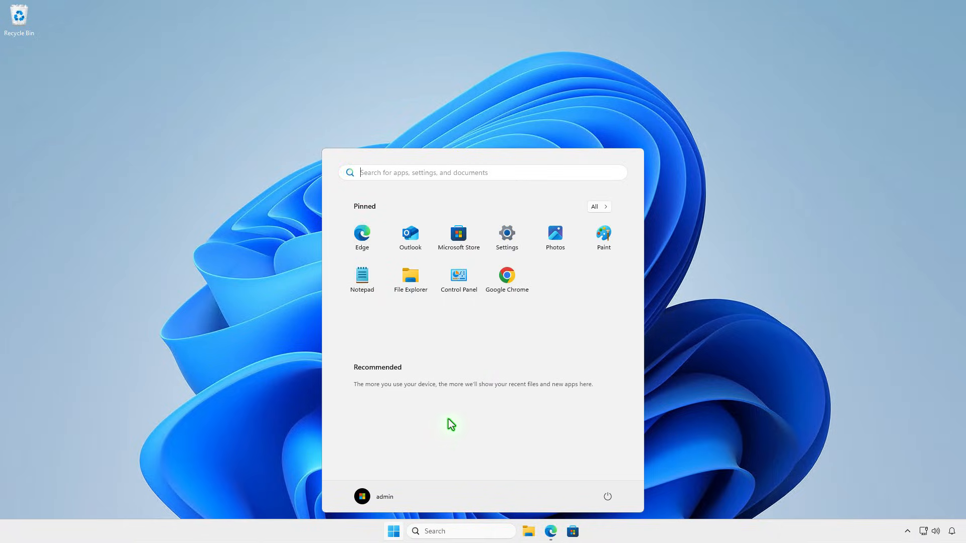
pyautogui.click(508, 281)
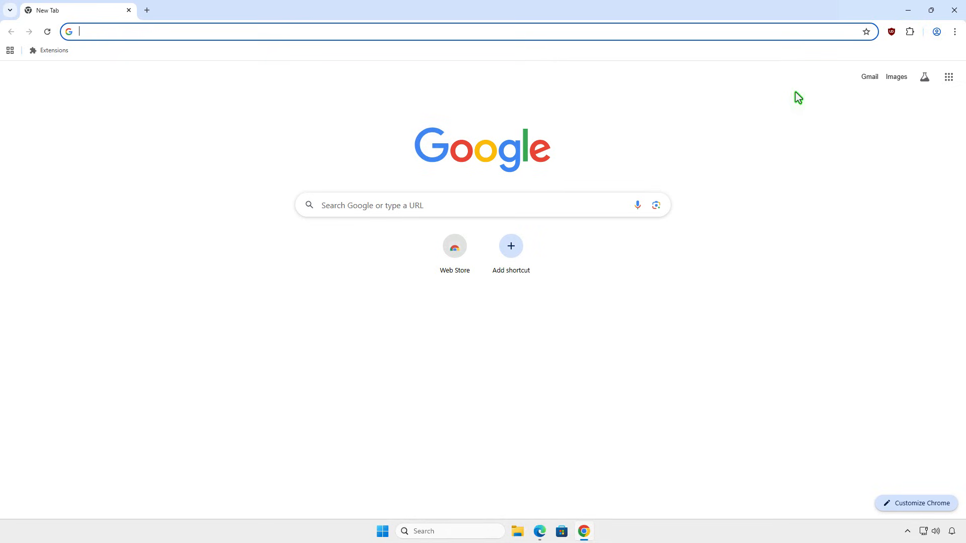
pyautogui.click(910, 33)
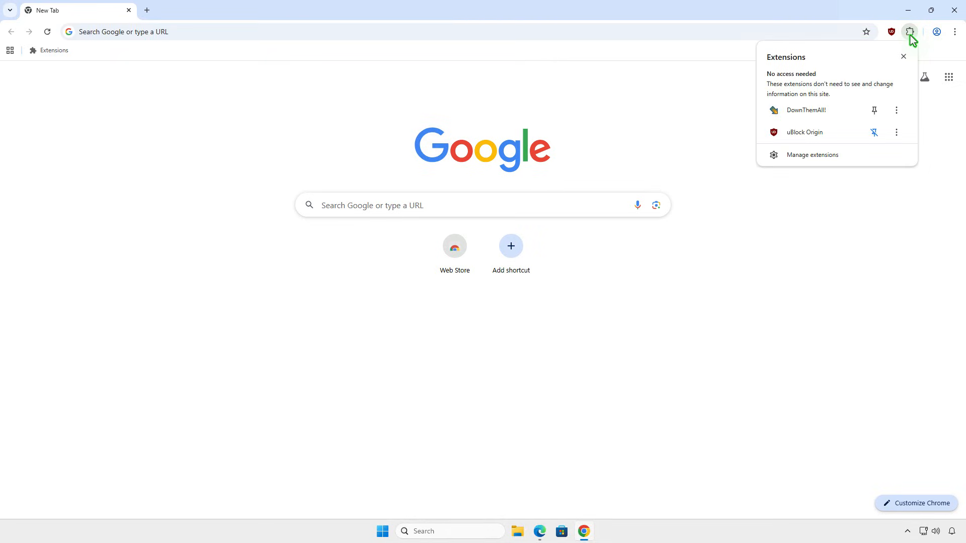
pyautogui.click(866, 154)
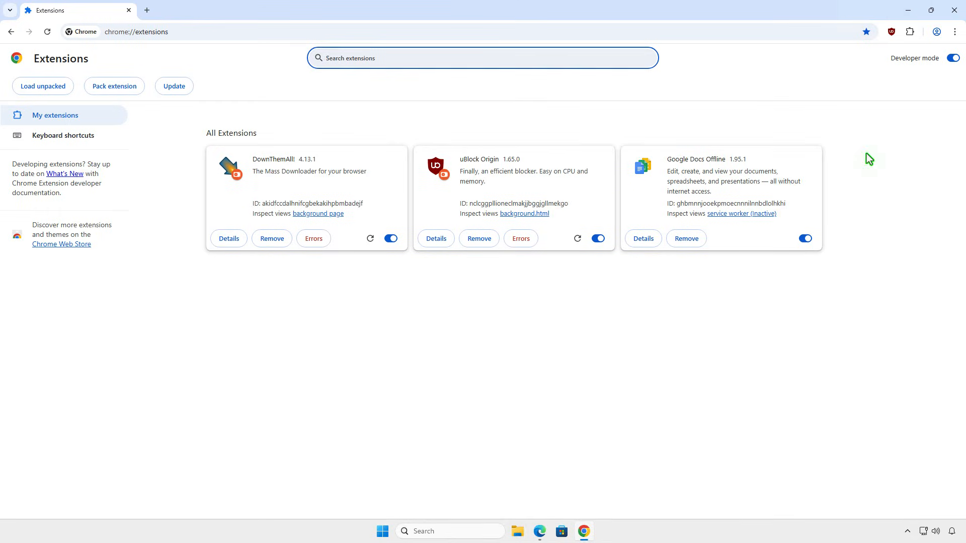
pyautogui.click(878, 153)
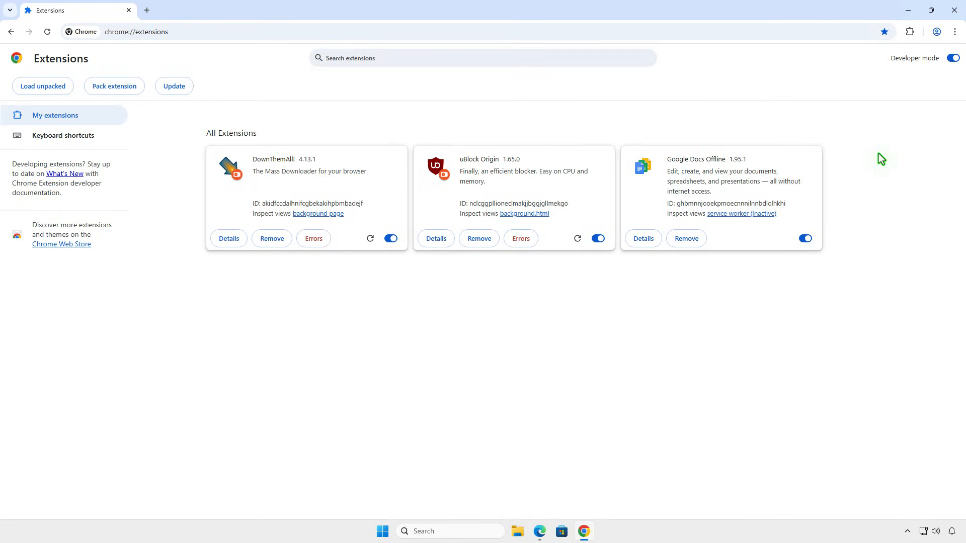
# - Minimize Chrome, open Task Manager, filter the processes by "chrome", and expand the Google Chrome group
pyautogui.click(908, 10)
pyautogui.rightClick(381, 531)
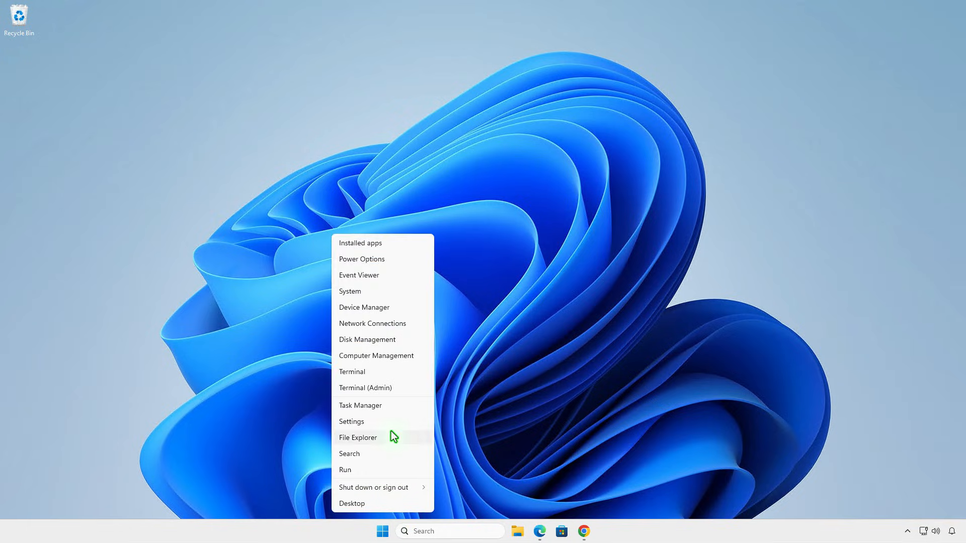
pyautogui.click(397, 406)
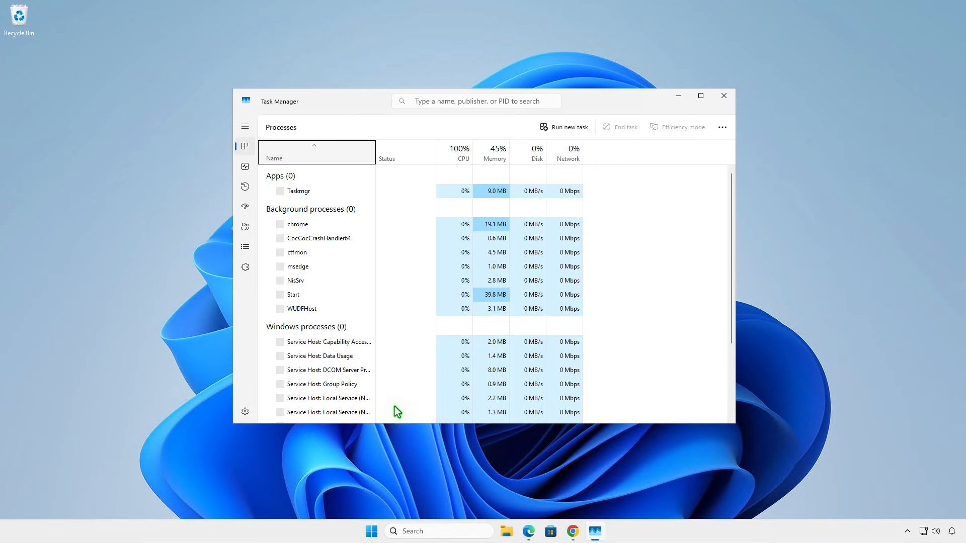
pyautogui.click(462, 103)
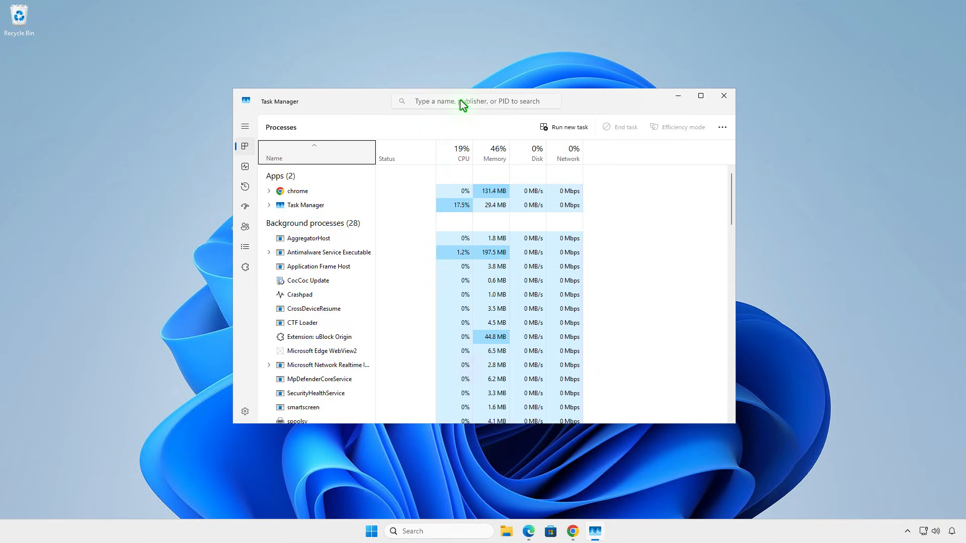
pyautogui.write('chrome')
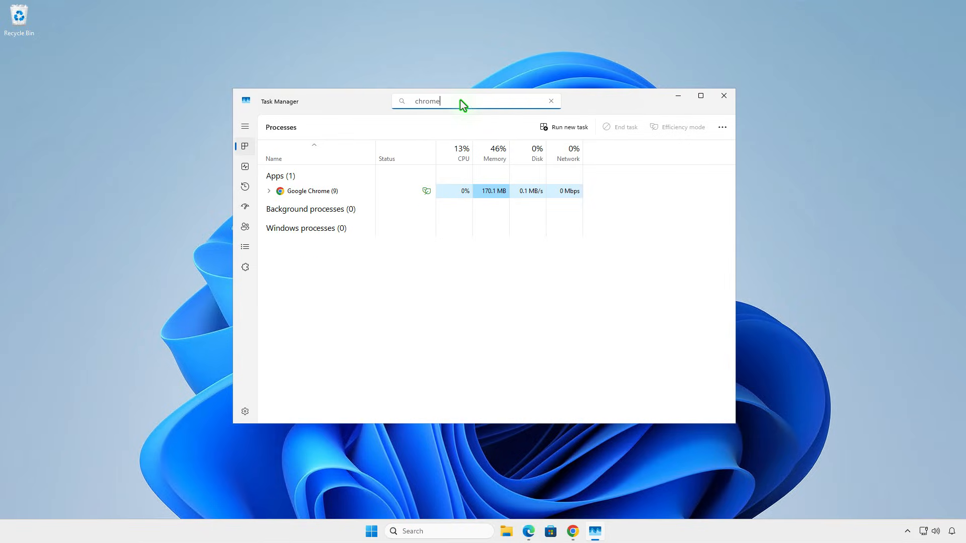
pyautogui.click(268, 191)
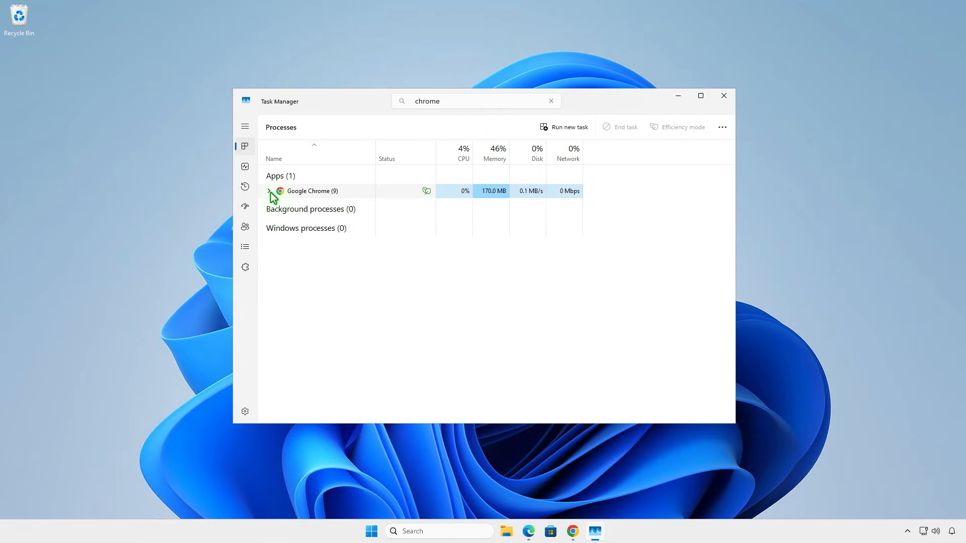
# - Show the Command line column in Task Manager and widen the window to read the launch parameters of the Chrome processes
pyautogui.rightClick(416, 156)
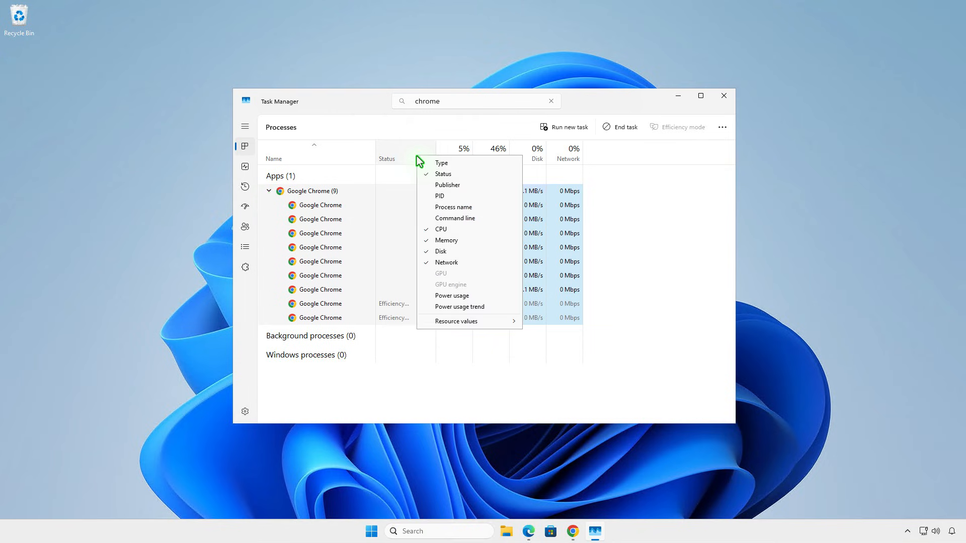
pyautogui.click(466, 218)
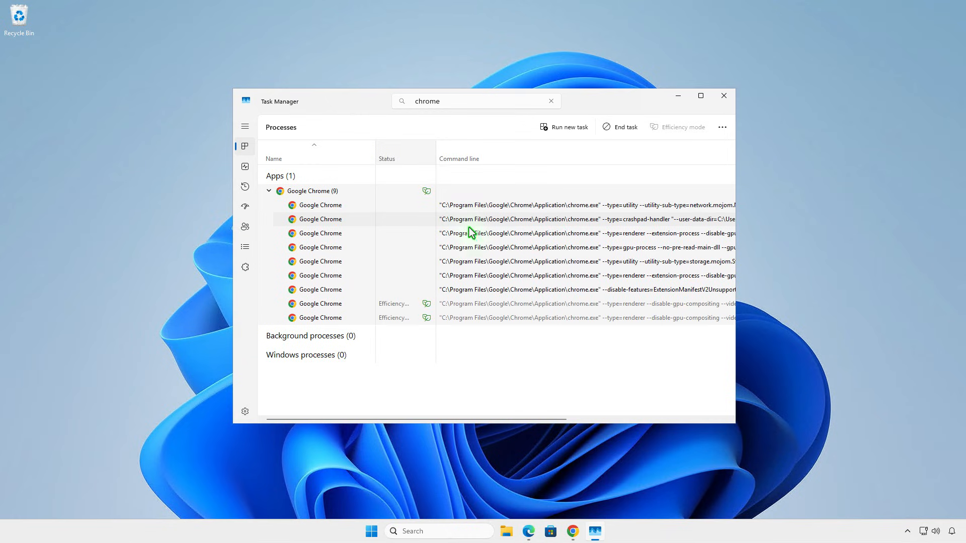
pyautogui.moveTo(735, 287); pyautogui.dragTo(894, 284)
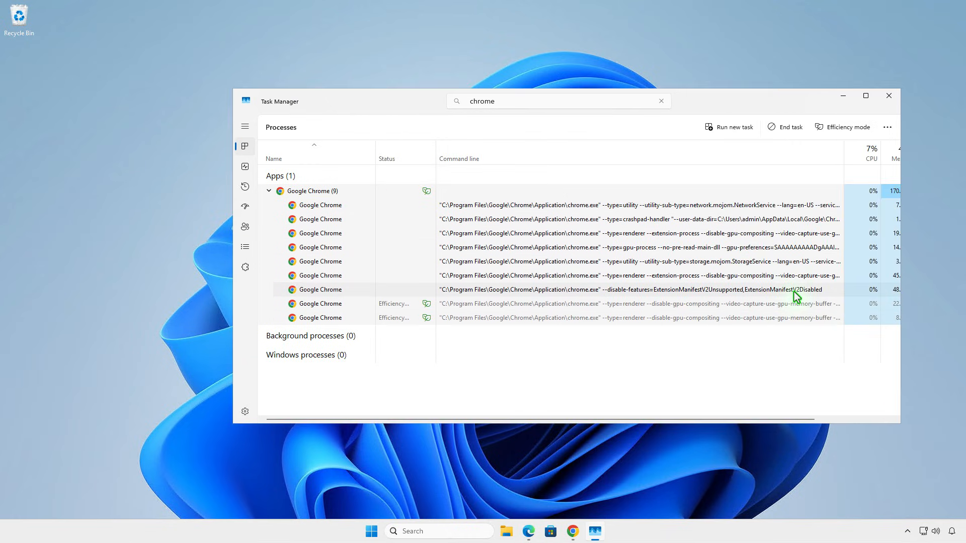